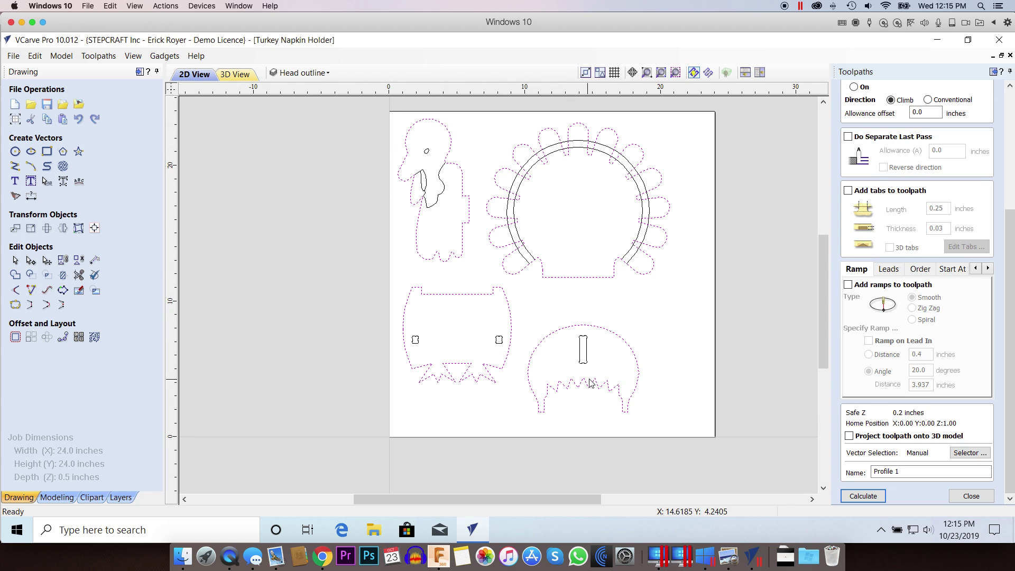
Calculate Profile 1 past the open-vector warning and preview it cutting three of four parts
click(864, 496)
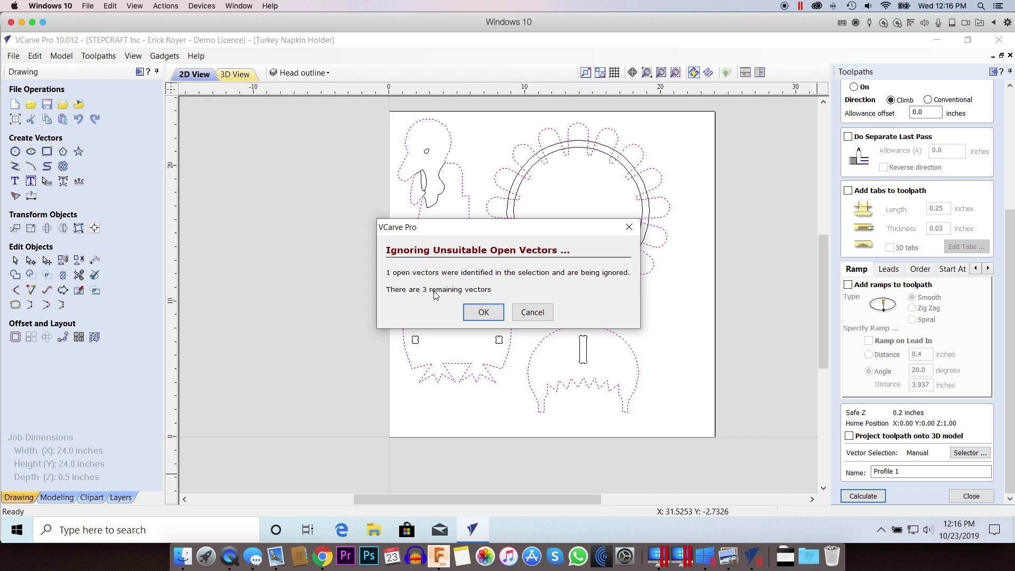
click(485, 311)
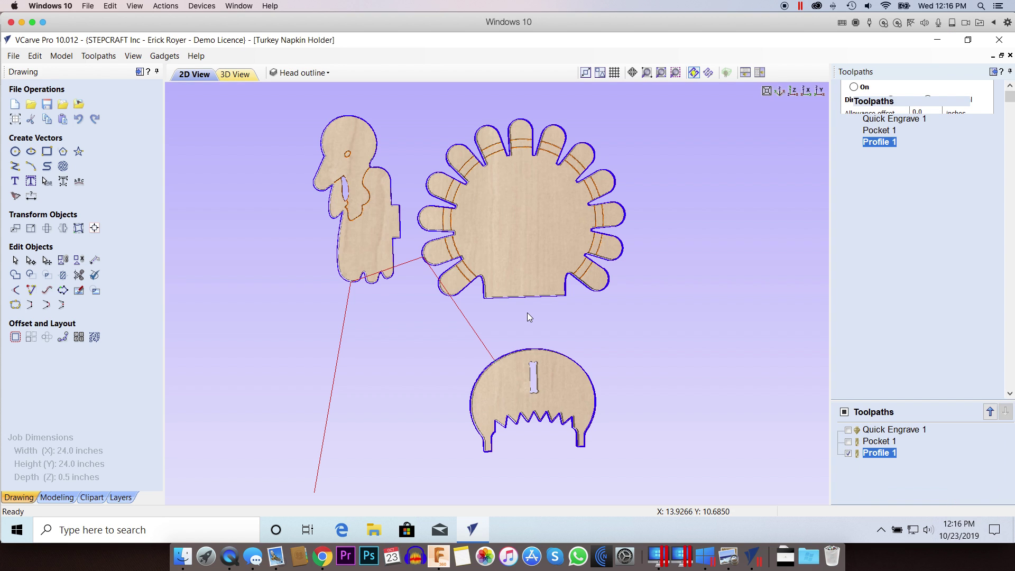
click(900, 330)
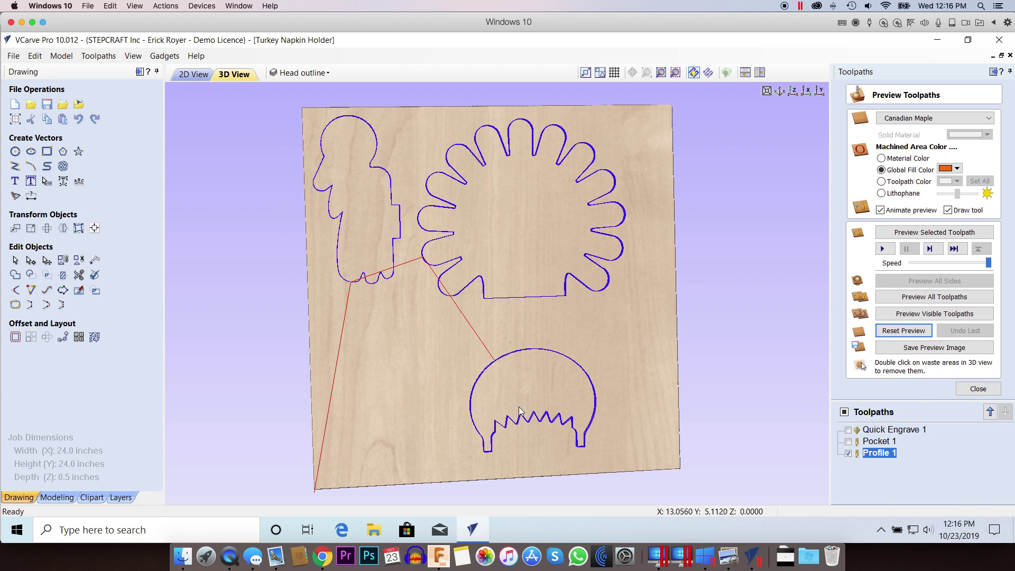
click(910, 312)
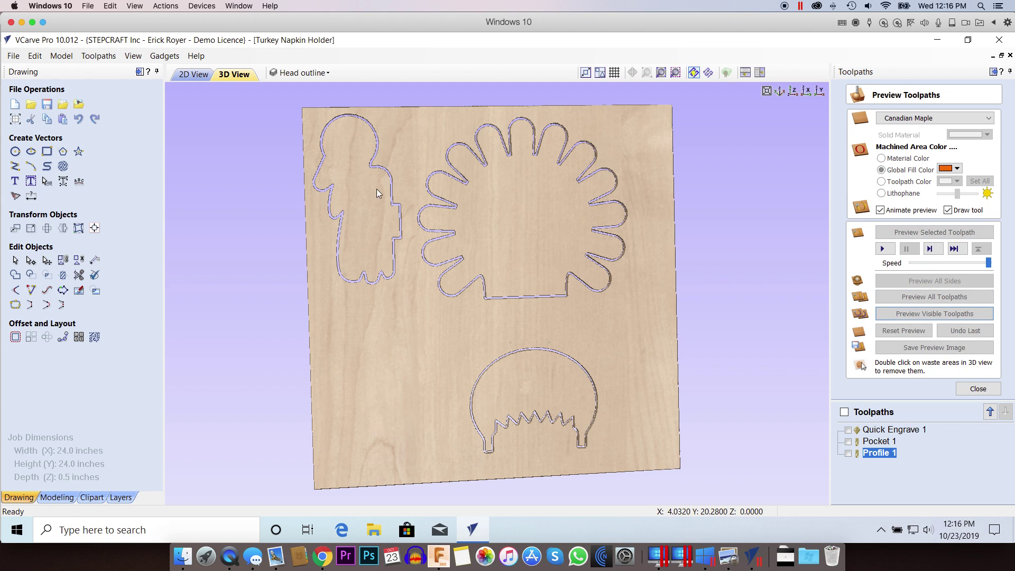
double_click(621, 343)
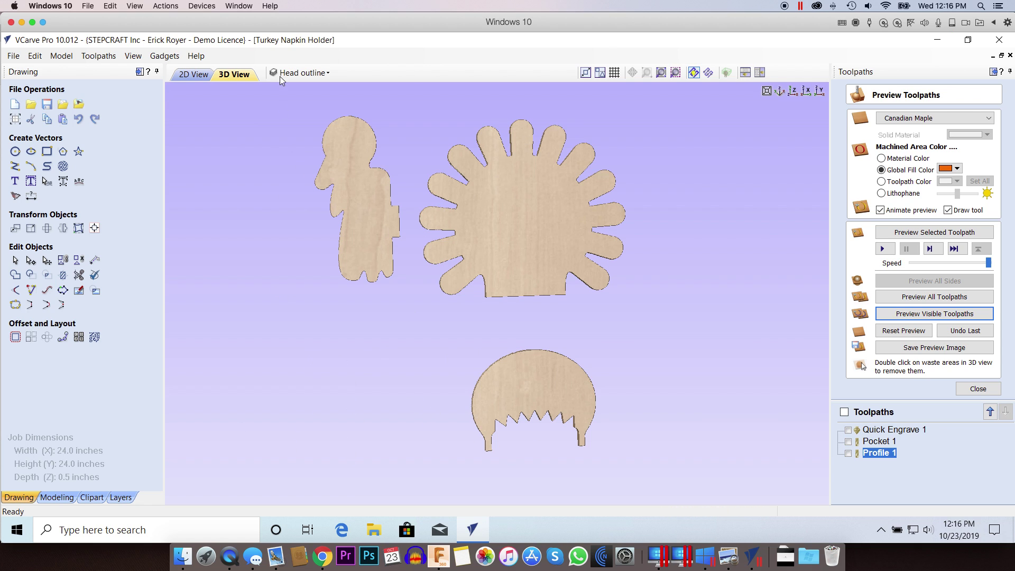
click(207, 74)
Select only the bottom-left turkey head holder piece and zoom in on its outline
click(500, 317)
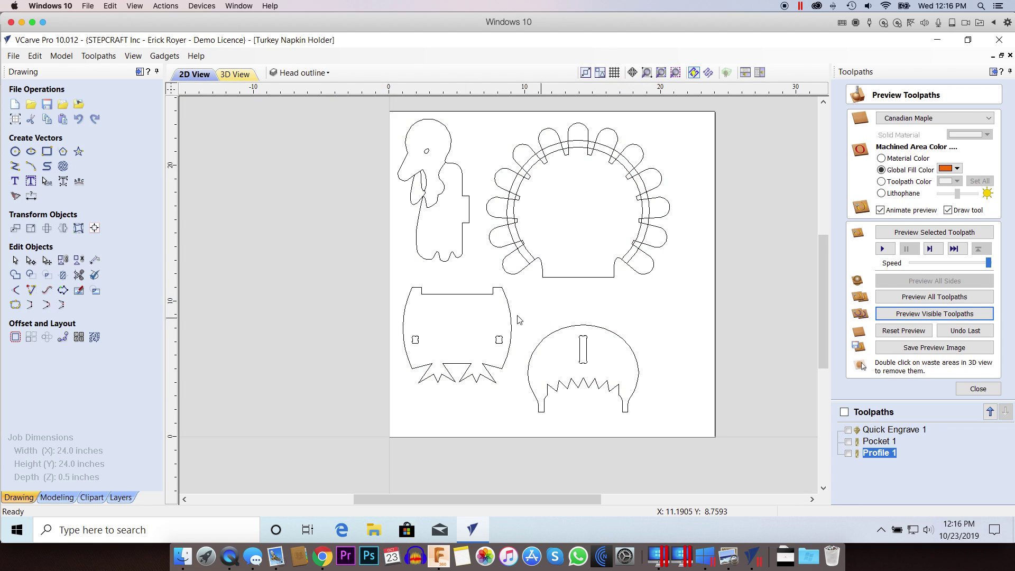
click(464, 295)
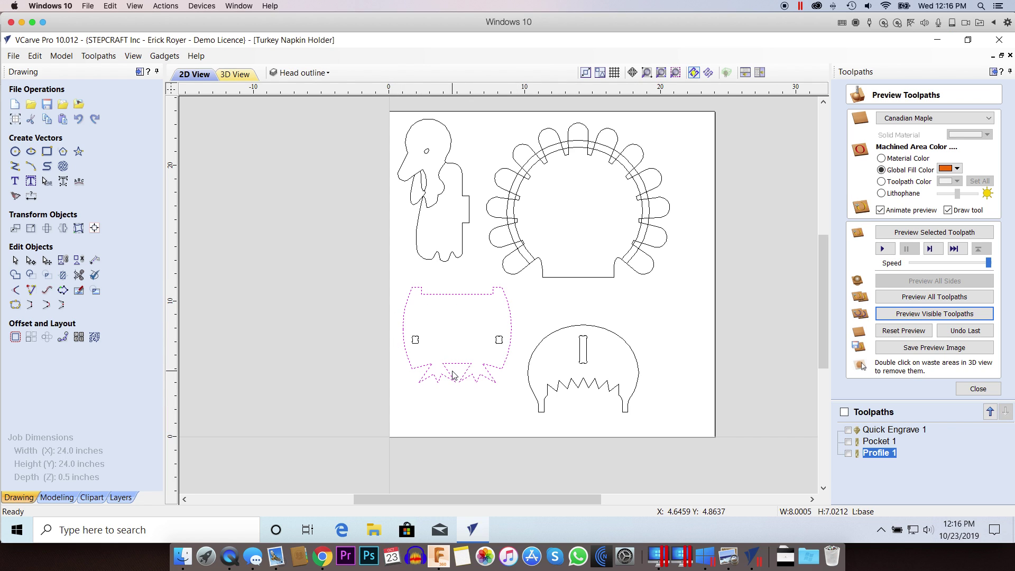
scroll(452, 374, up, 6)
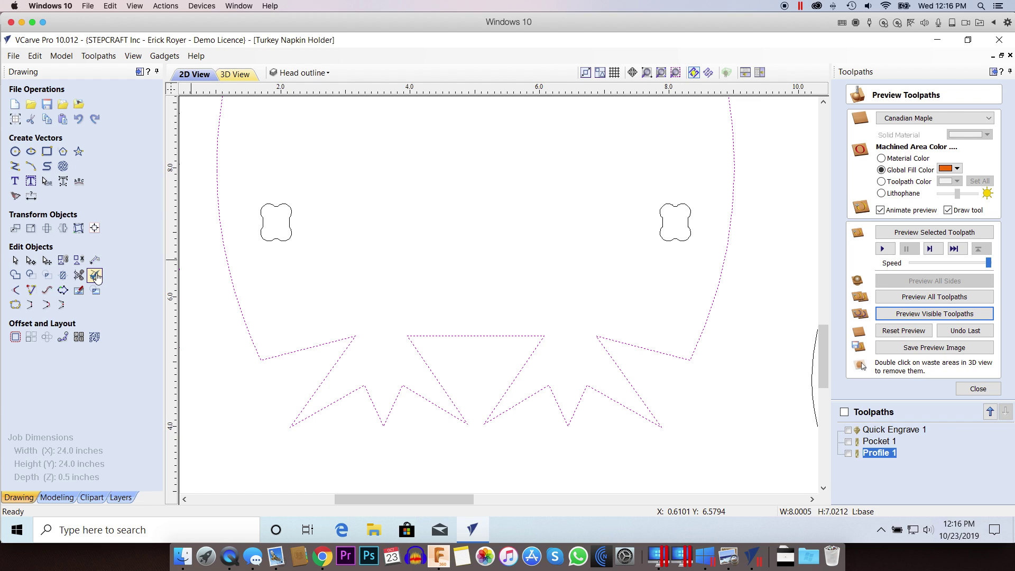
Run the Vector Validator on the holder outline and zoom into its one intersection marker
click(95, 278)
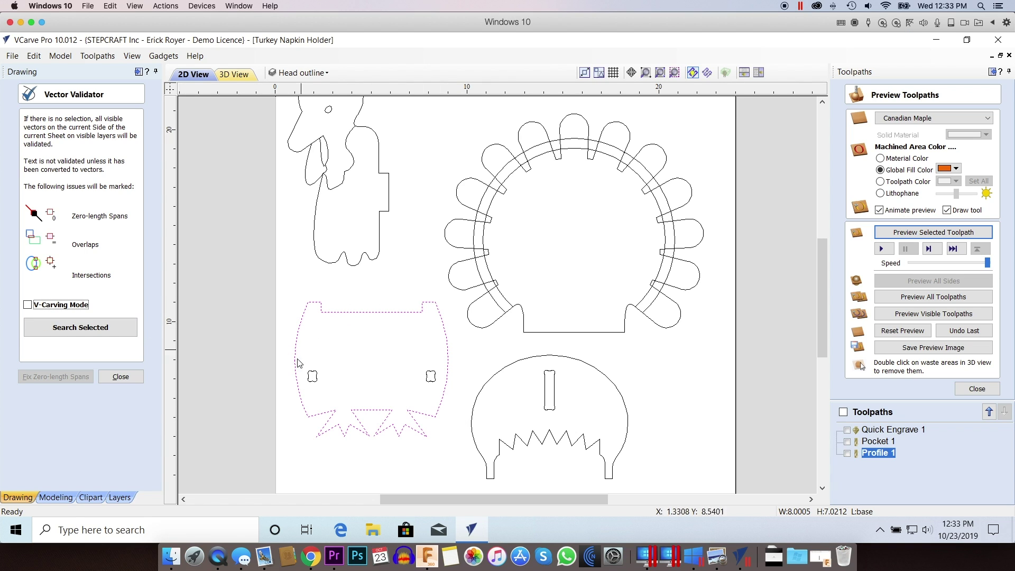
click(66, 329)
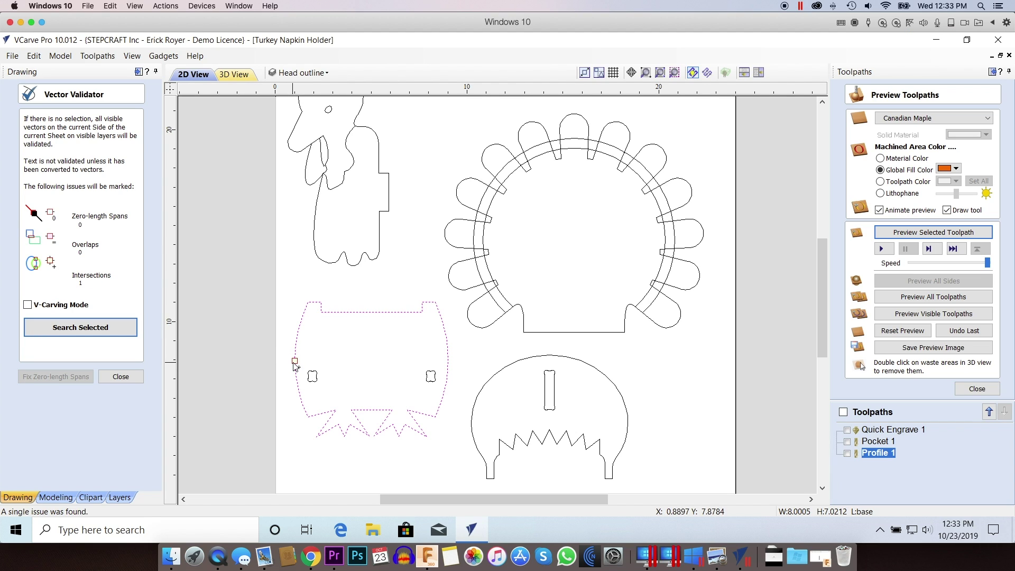
scroll(295, 365, up, 8)
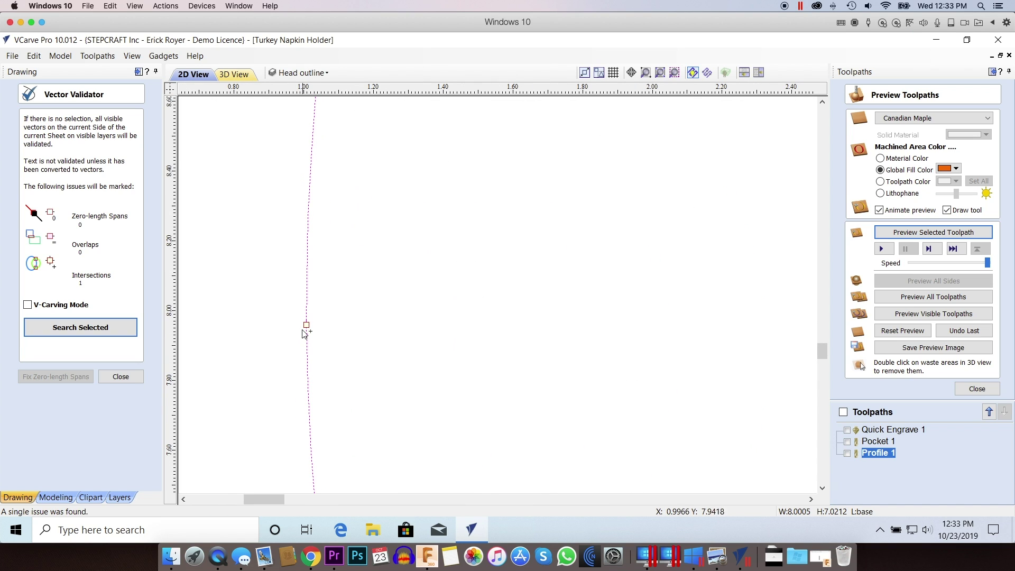
scroll(303, 331, up, 4)
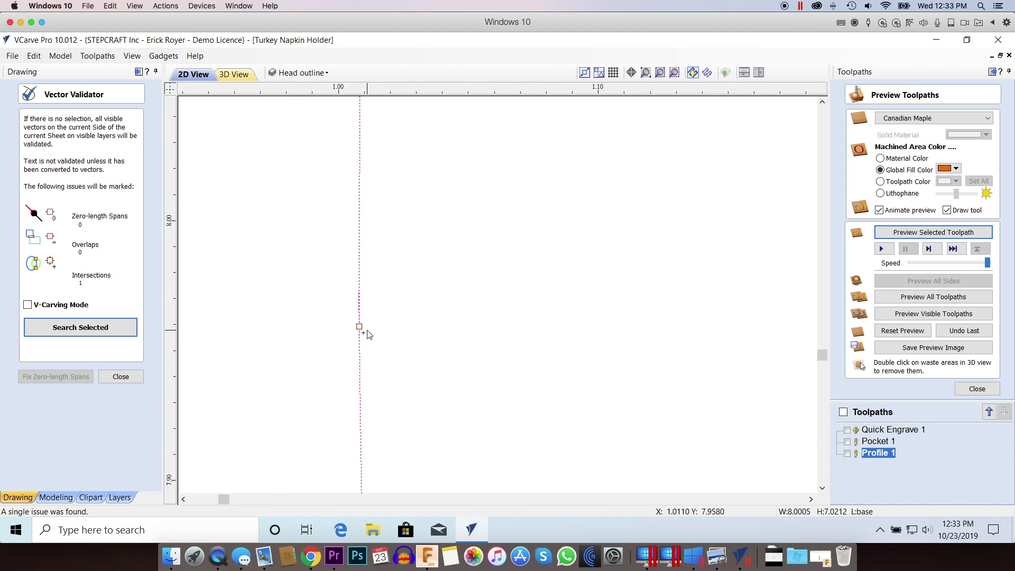
scroll(368, 334, up, 3)
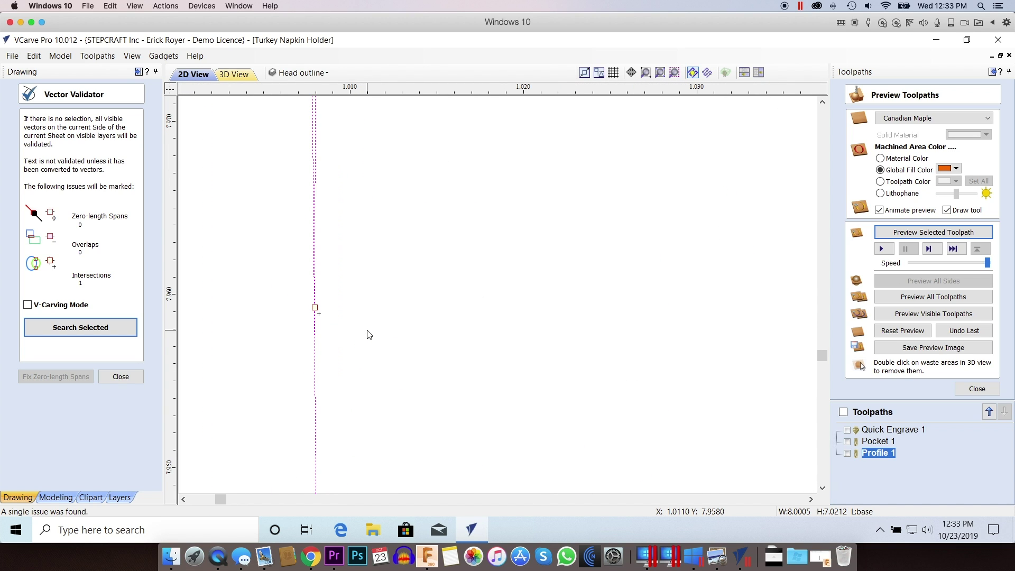
click(822, 102)
click(822, 101)
click(821, 101)
click(821, 101)
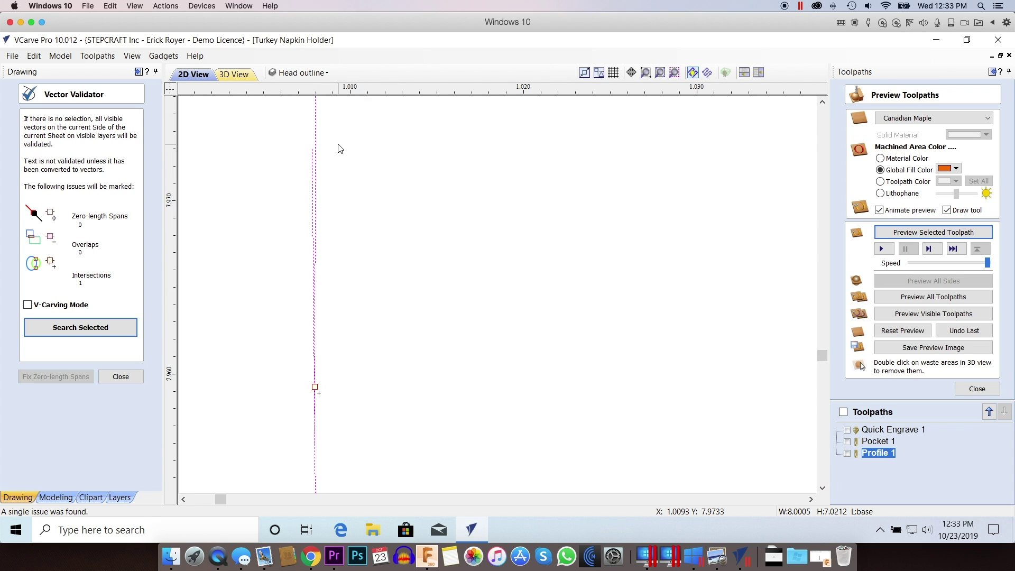
scroll(309, 171, up, 3)
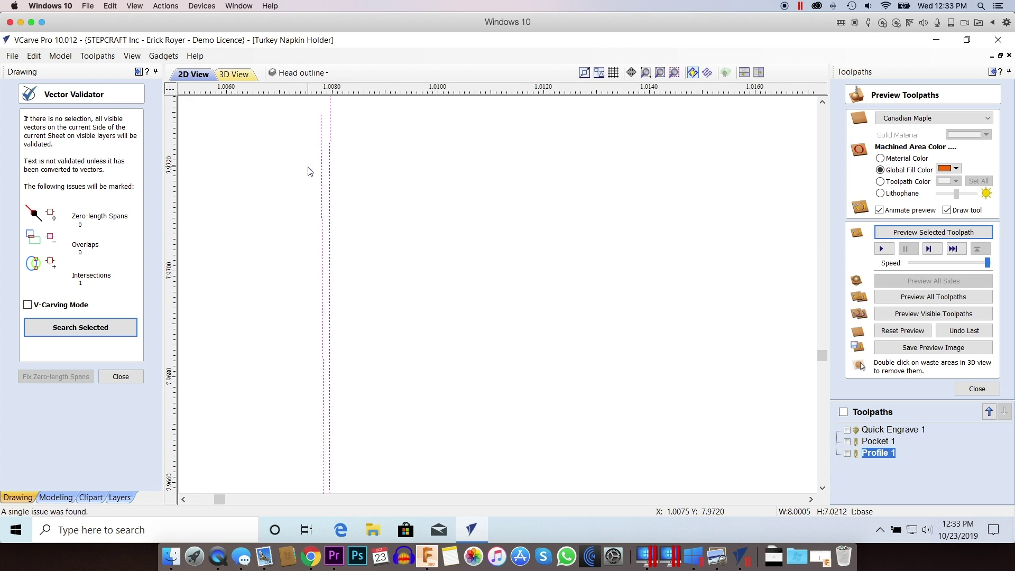
scroll(309, 171, down, 2)
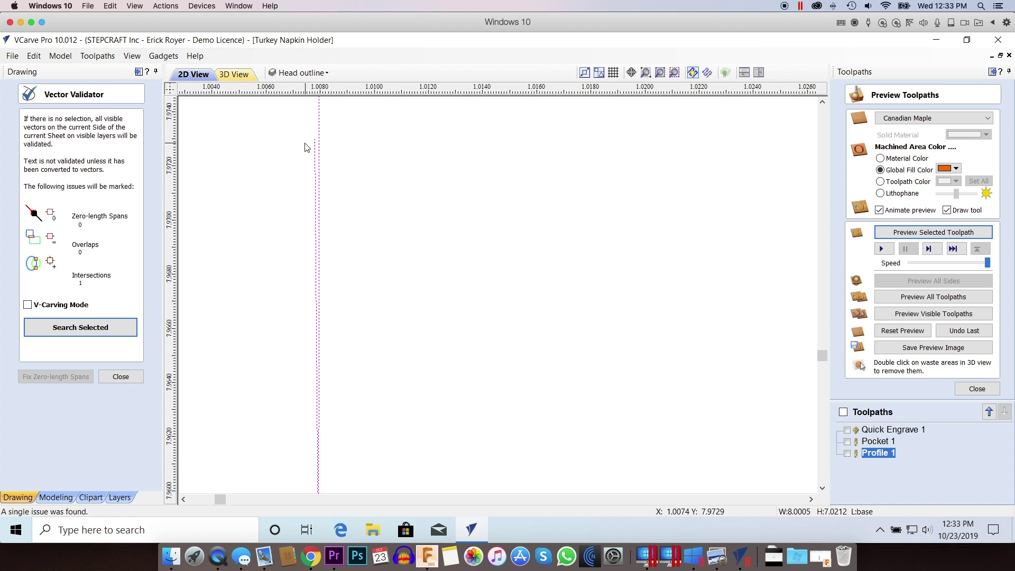
click(130, 377)
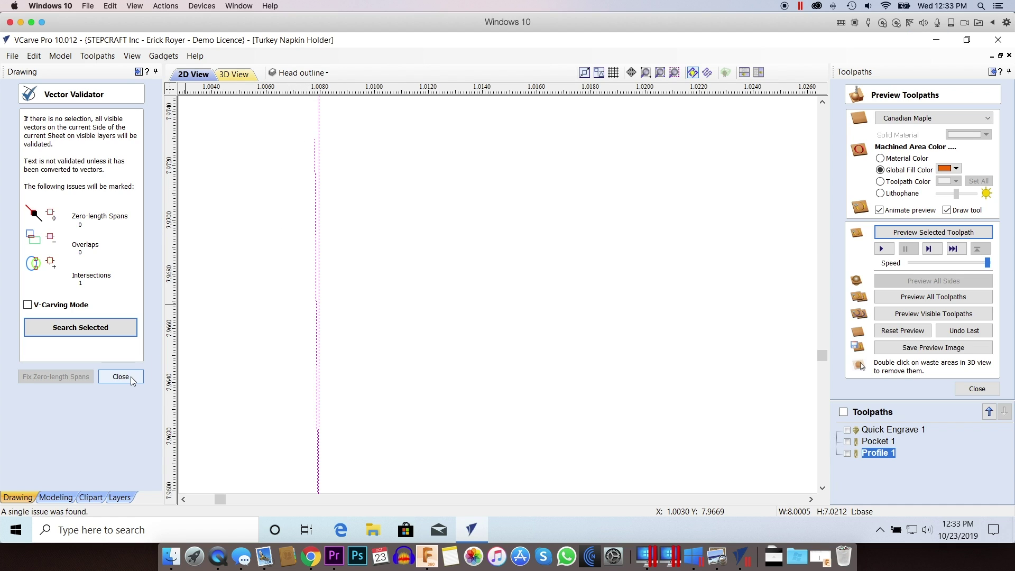
Use Interactive Vector Trim to delete the doubled vertical line sections from the turkey head outline
click(245, 228)
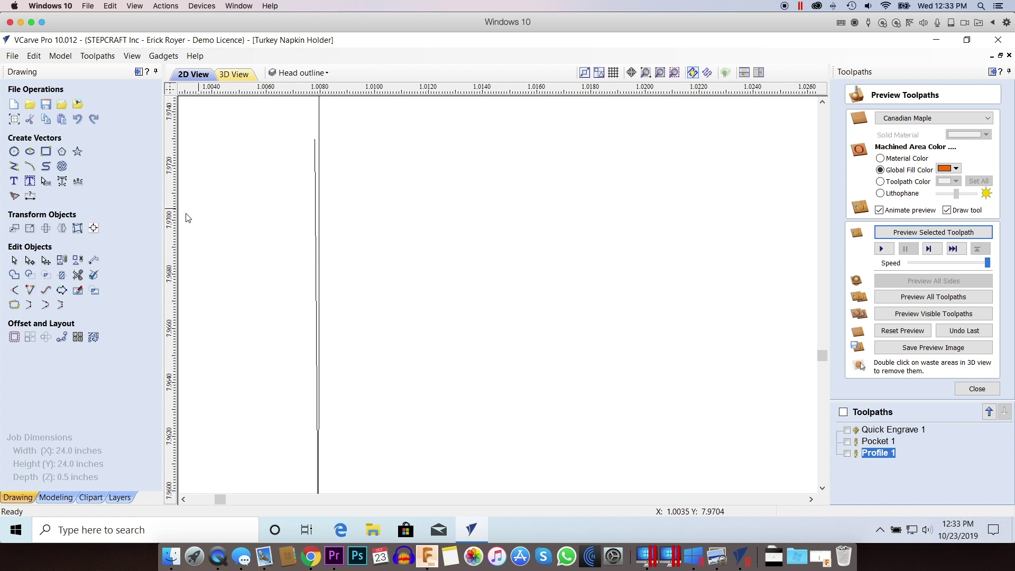
click(78, 274)
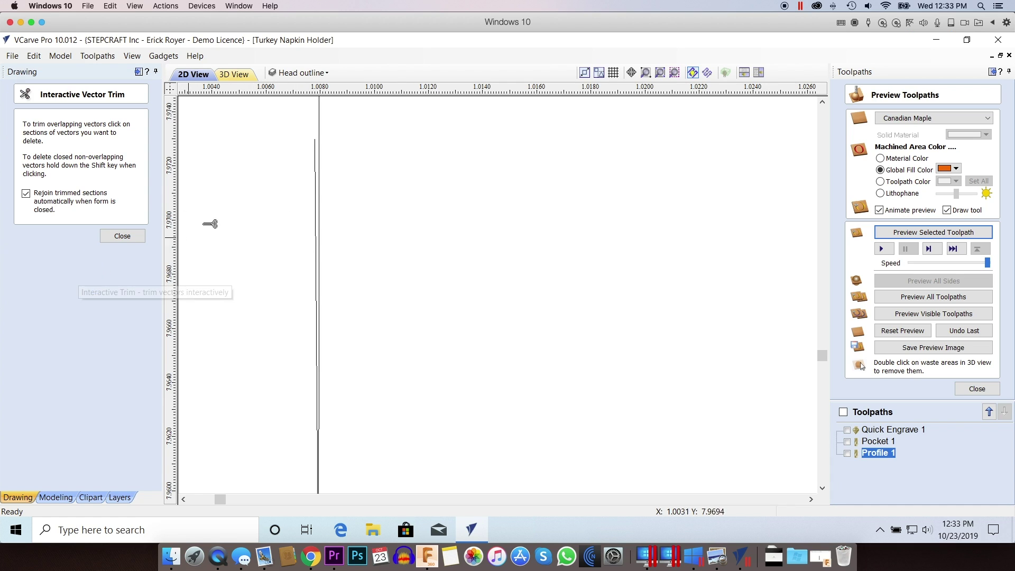
click(317, 146)
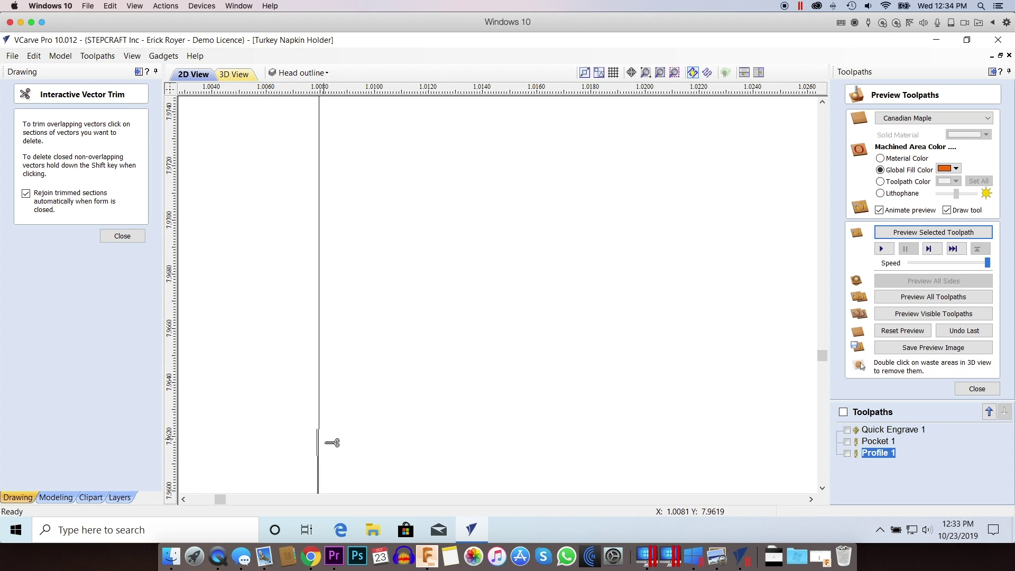
scroll(306, 165, up, 2)
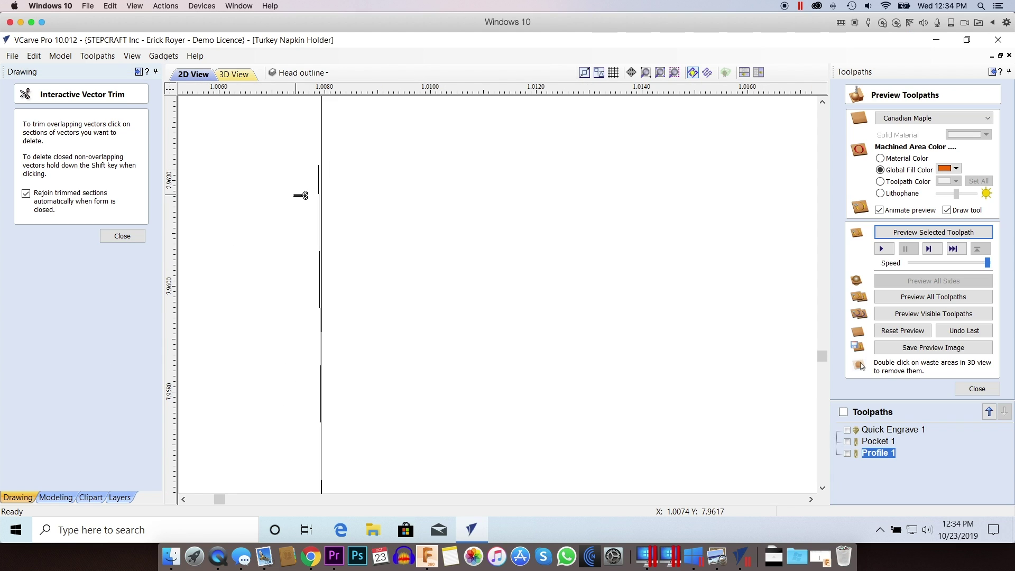
click(322, 176)
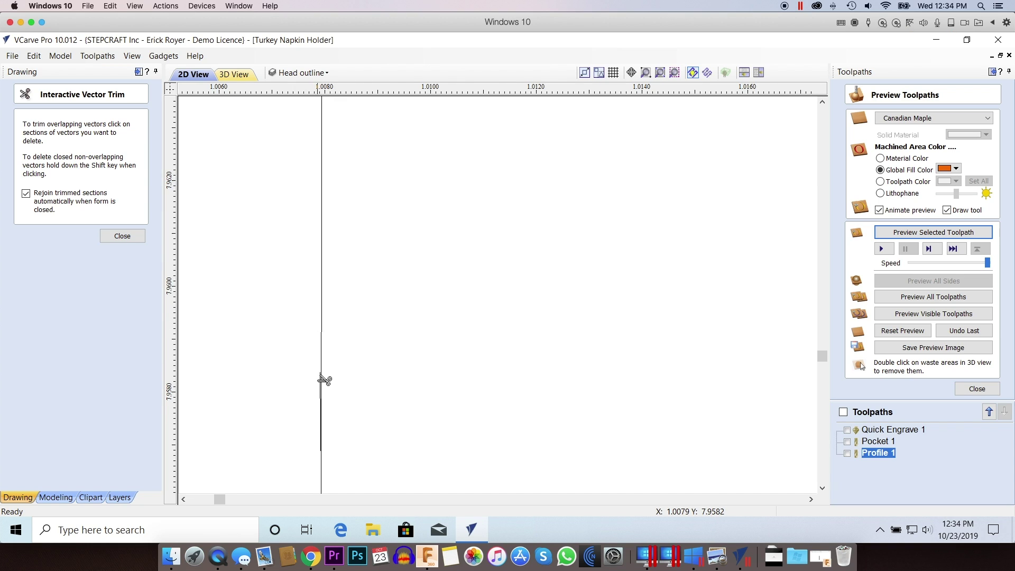
click(122, 237)
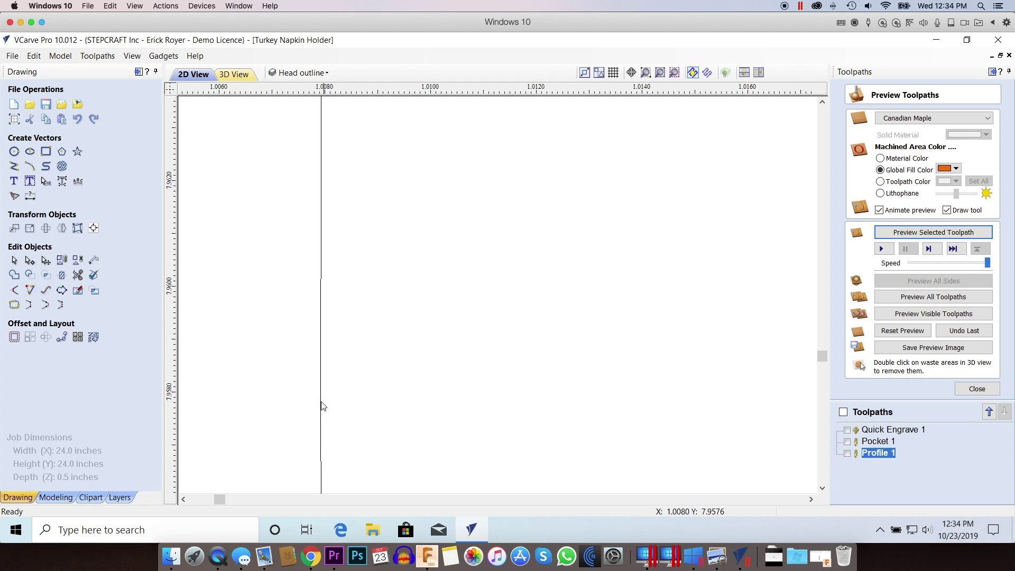
Revalidate the repaired turkey head outline with the Vector Validator, which now reports no issues
click(323, 248)
scroll(402, 271, down, 15)
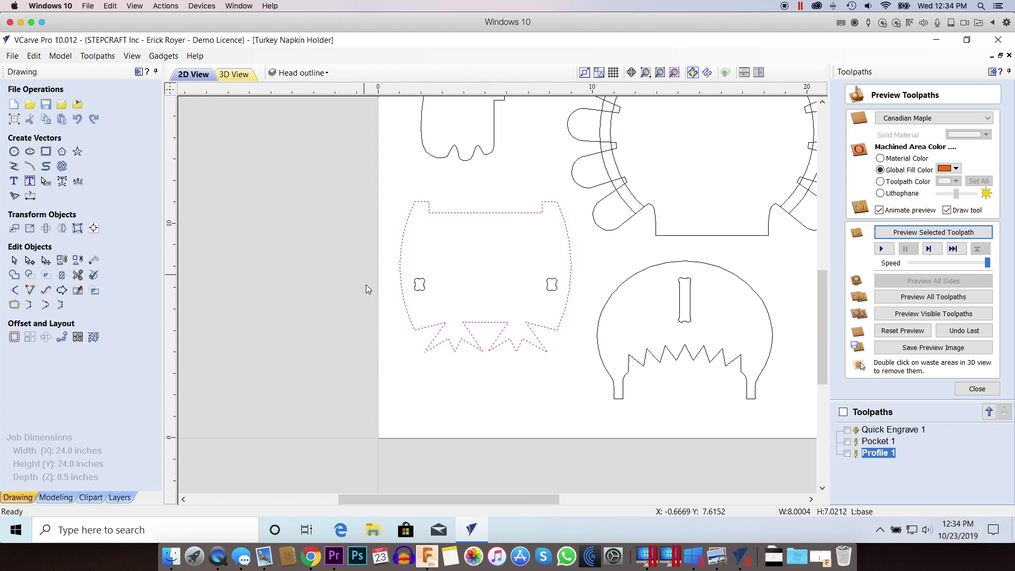
click(94, 275)
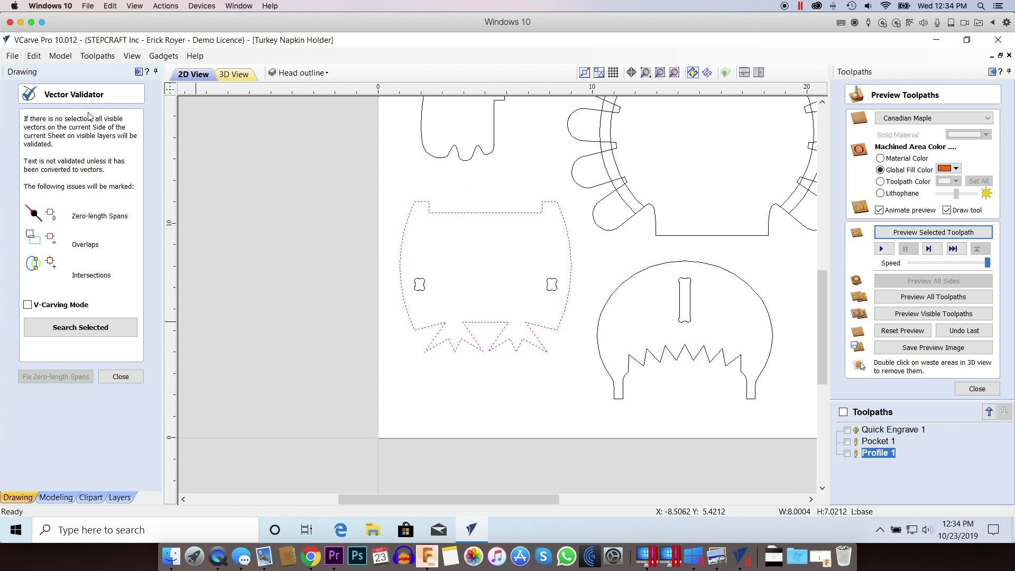
click(79, 327)
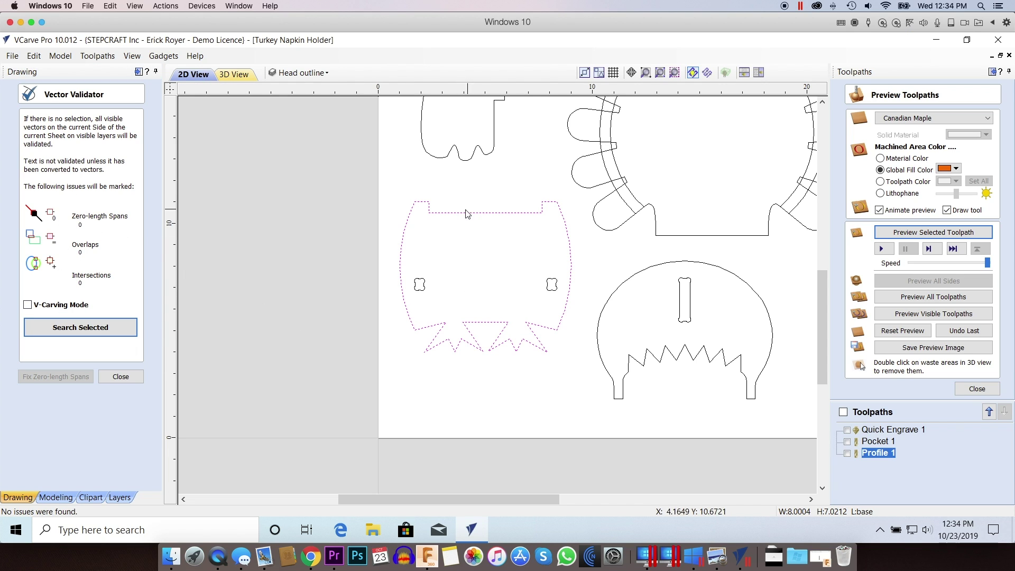
click(121, 376)
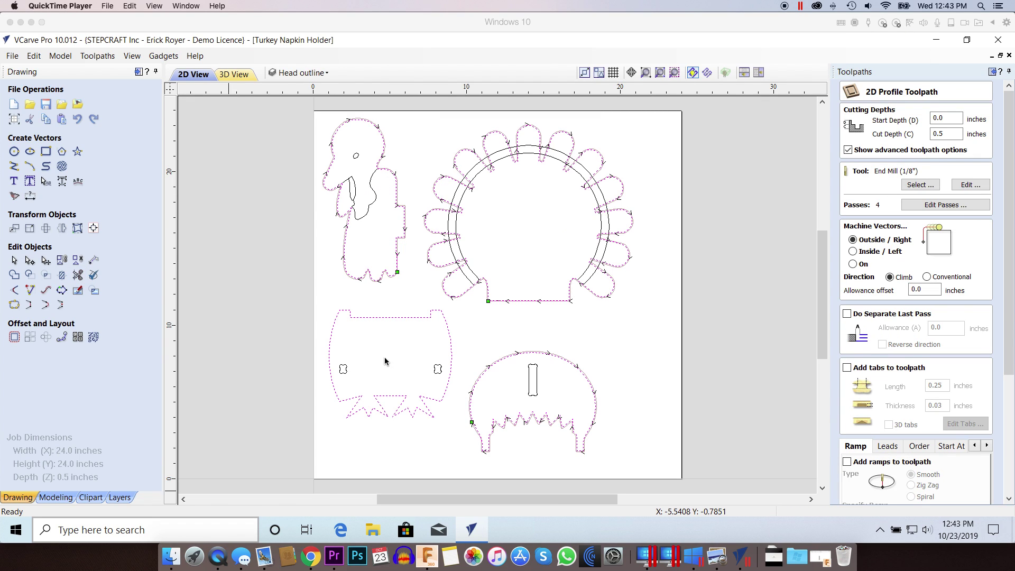
Recalculate Profile 1, ignoring one open vector, and preview it cutting three parts from the board
click(1008, 487)
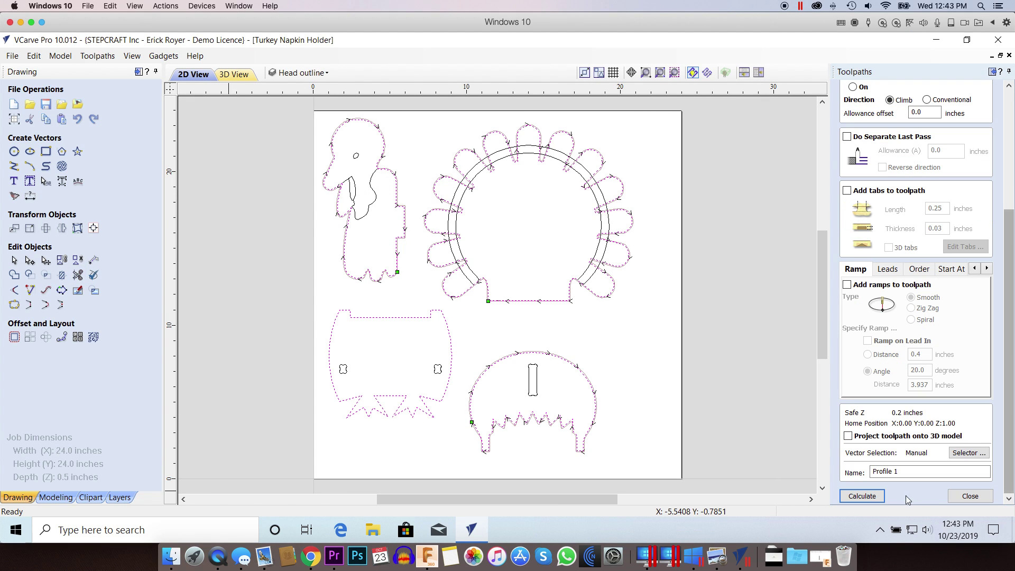
click(862, 496)
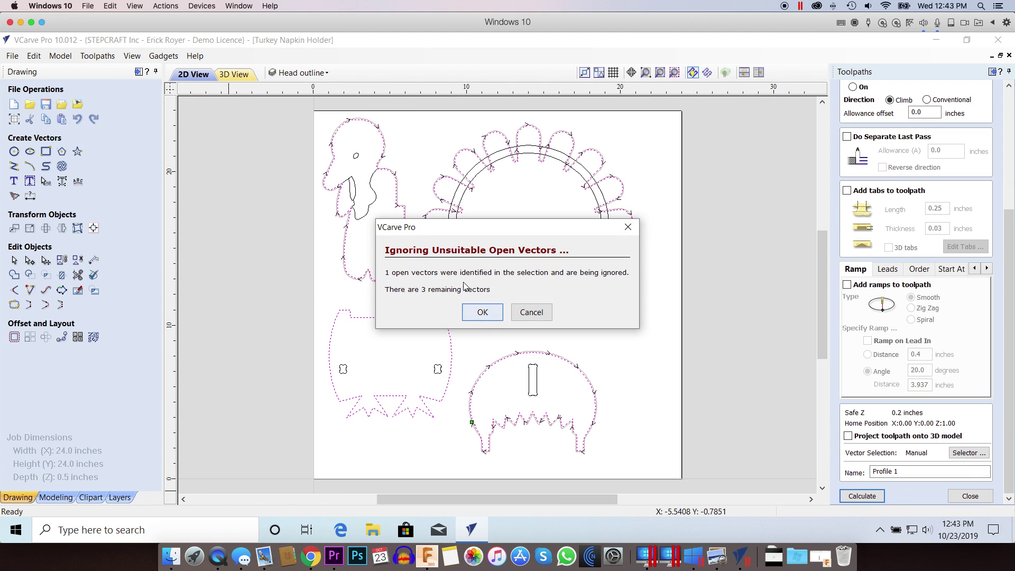
click(474, 317)
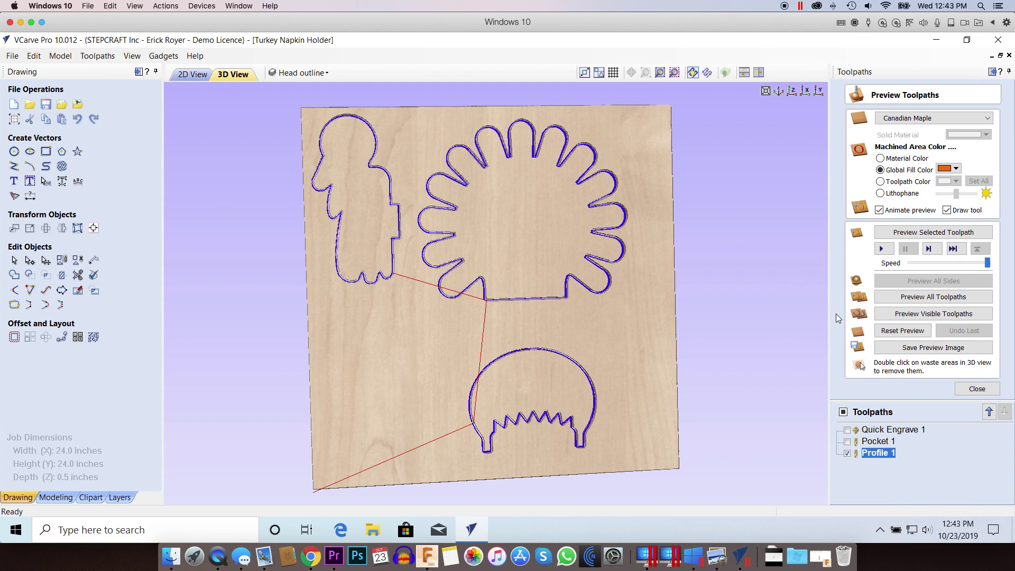
click(927, 249)
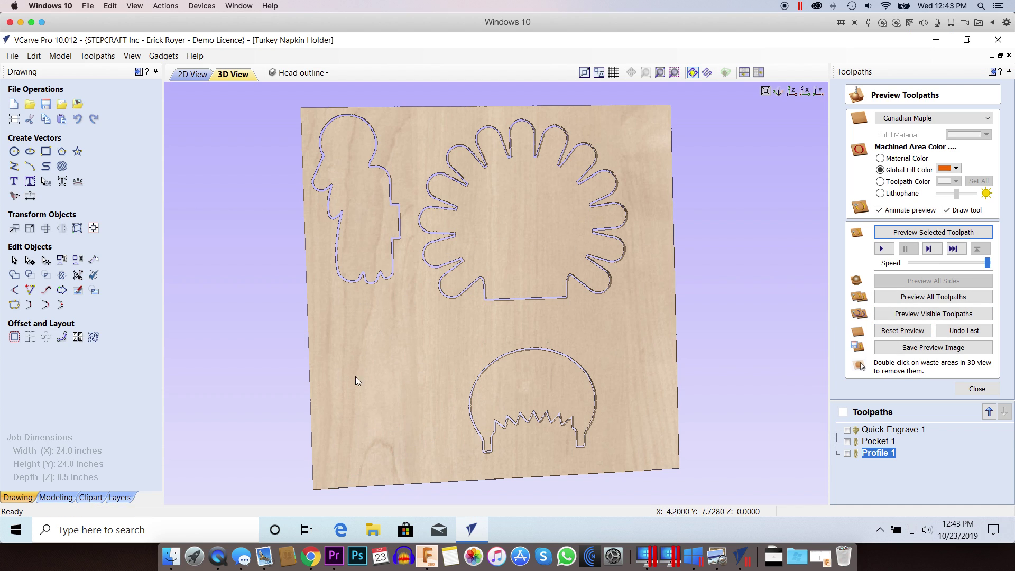
click(192, 74)
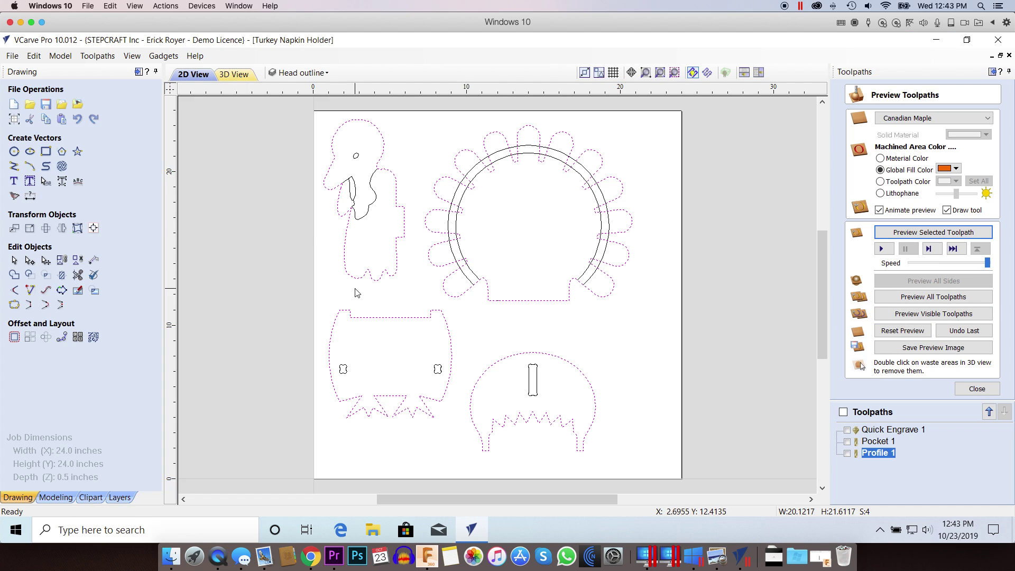
click(361, 317)
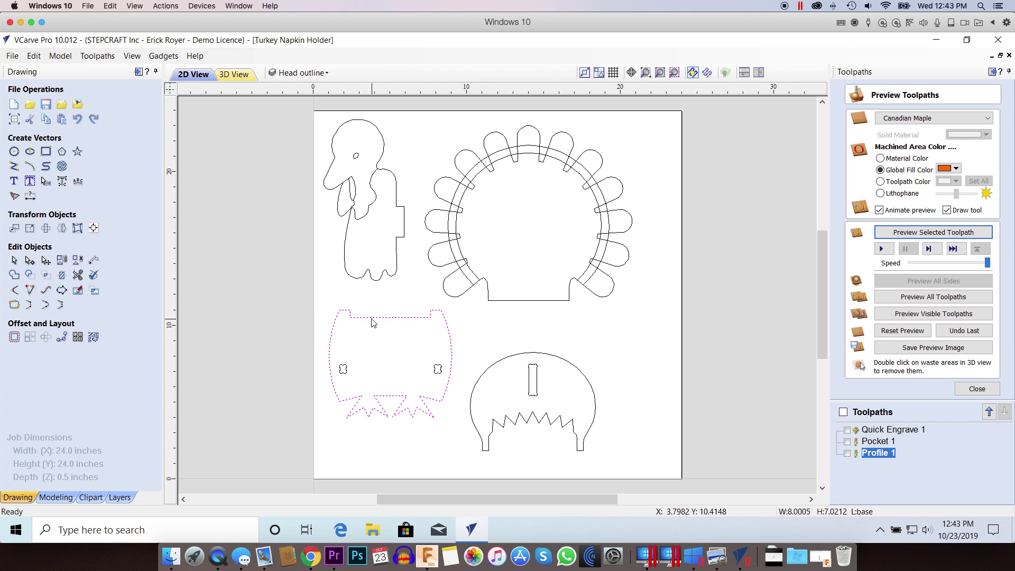
click(93, 275)
click(93, 334)
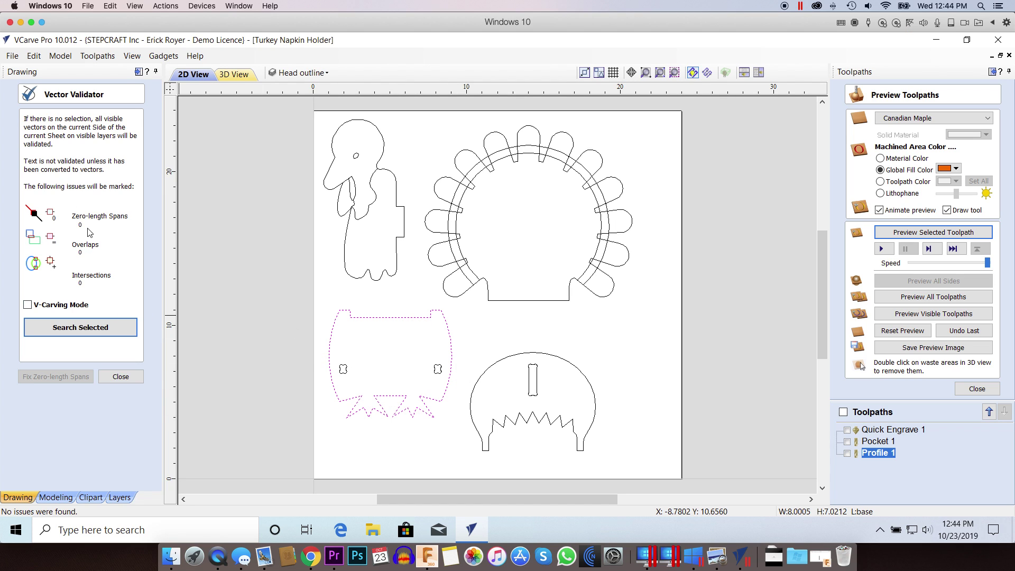
click(121, 377)
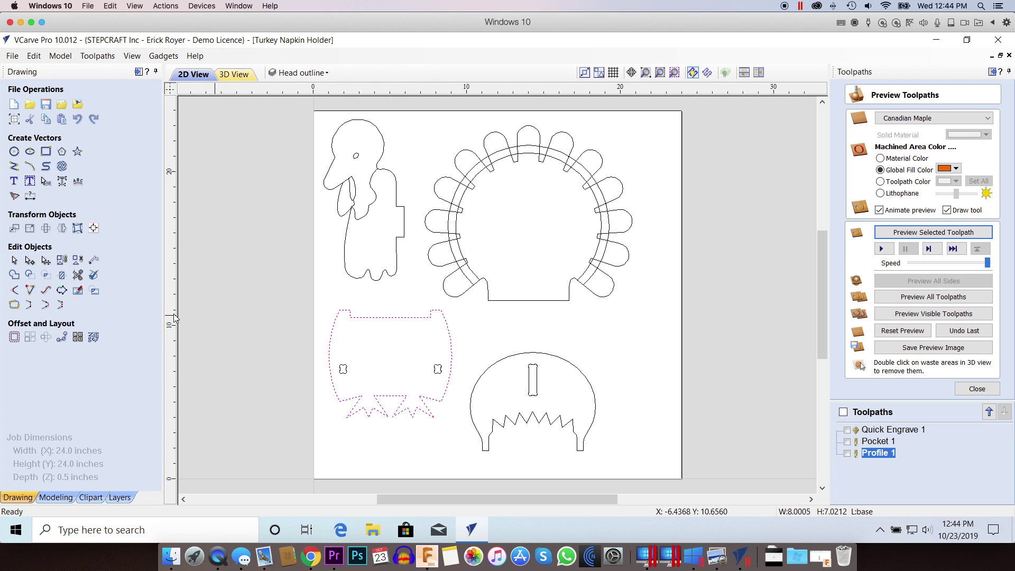
Turn on node editing and zoom in on the bottom-left holder piece's outline nodes
click(29, 260)
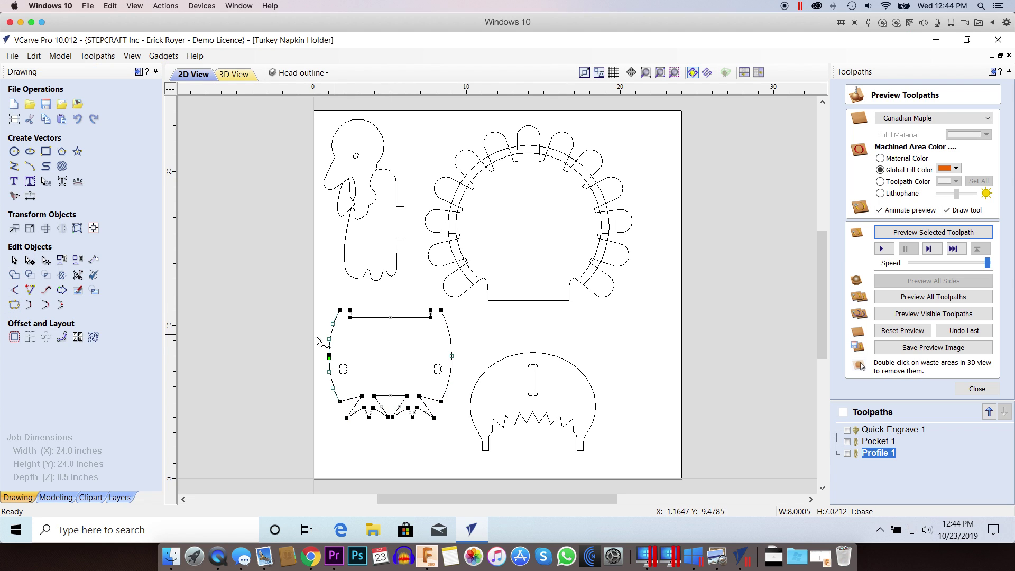
scroll(401, 338, up, 2)
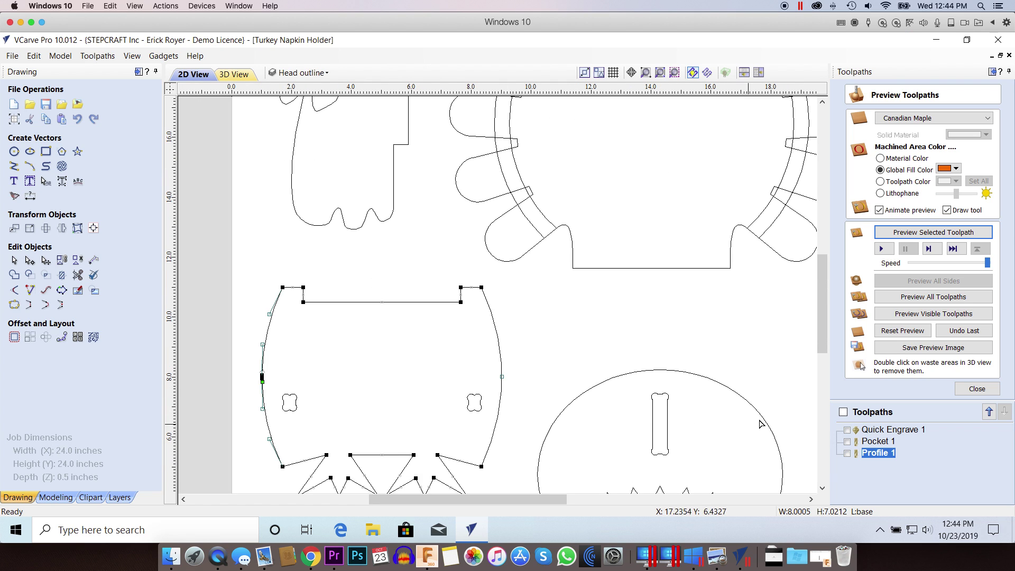
drag(824, 334, 823, 365)
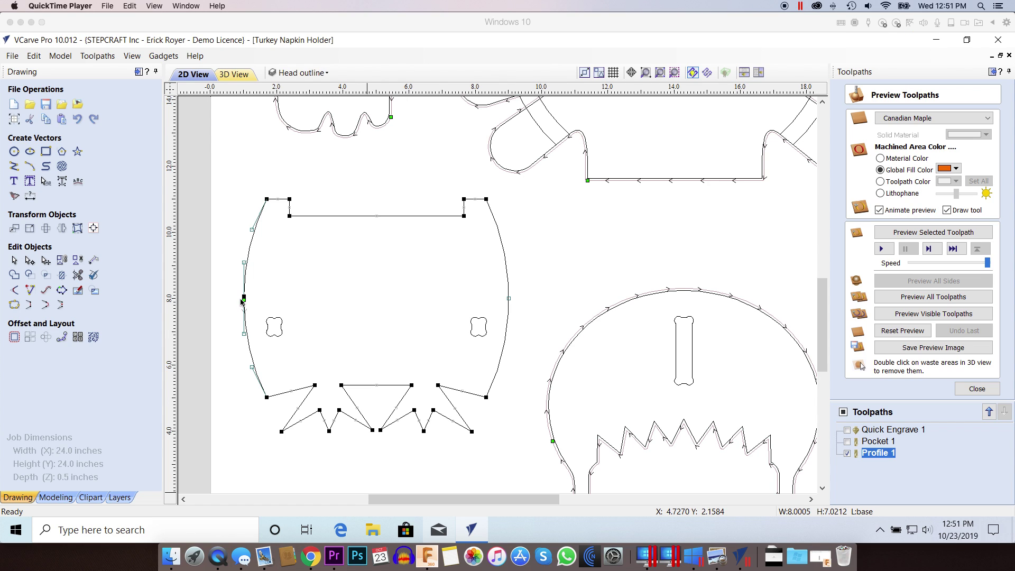
Zoom far into the turkey head's left edge near X 1.0 to expose the unjoined line ends
click(257, 305)
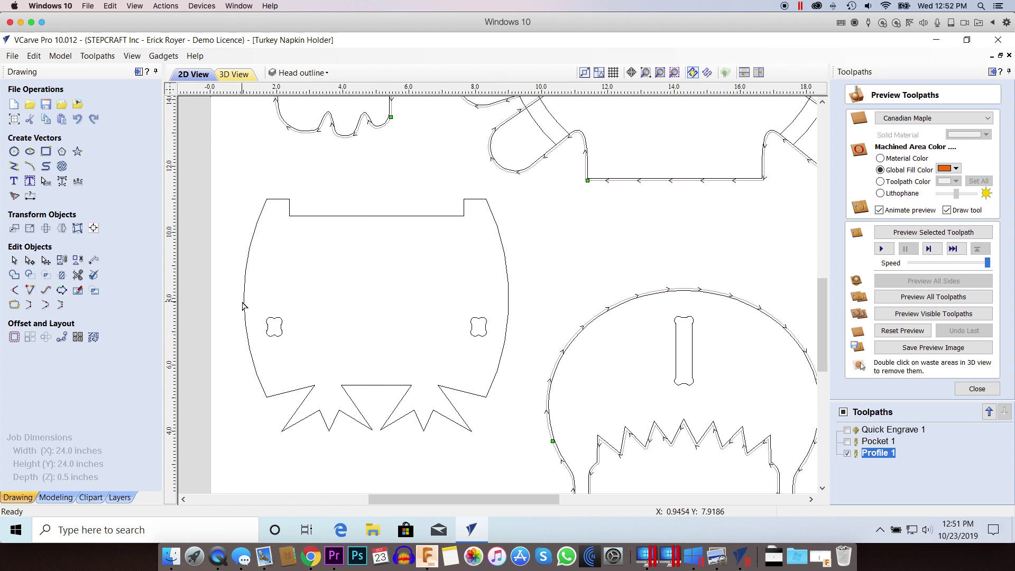
scroll(243, 305, up, 10)
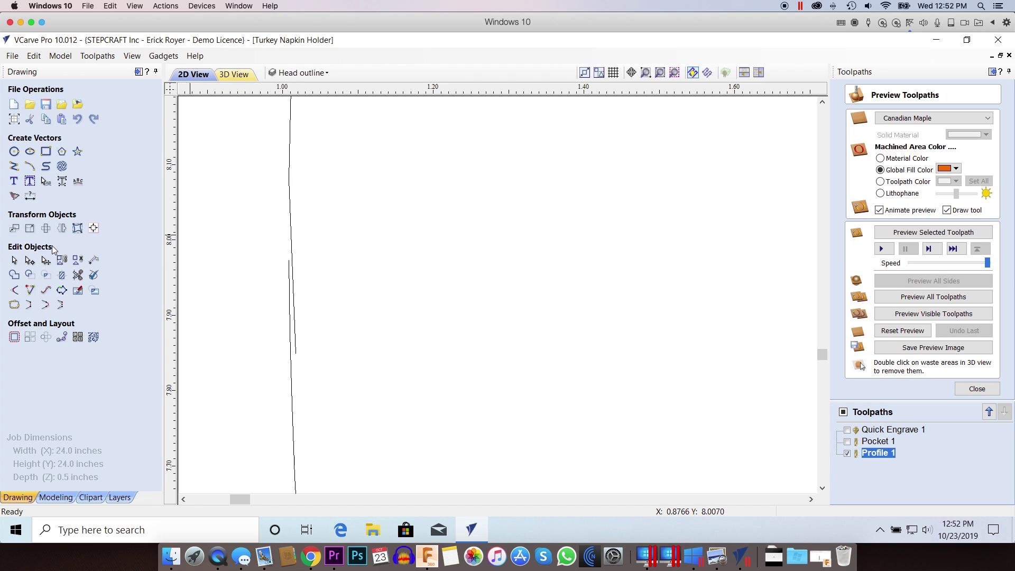
Pull the stray short segment's nodes together at the left-edge break and delete that segment
click(291, 238)
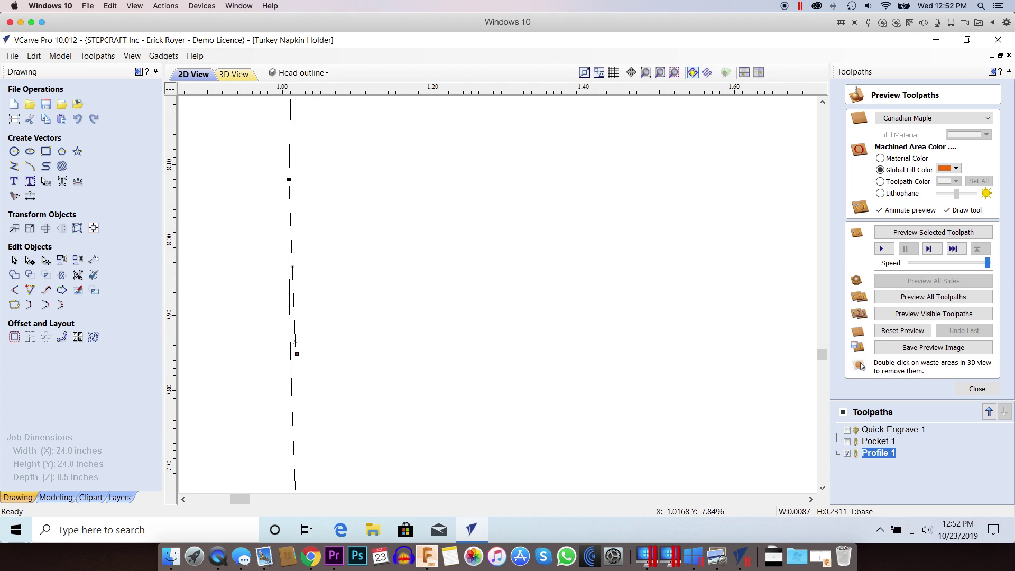
drag(297, 353, 288, 260)
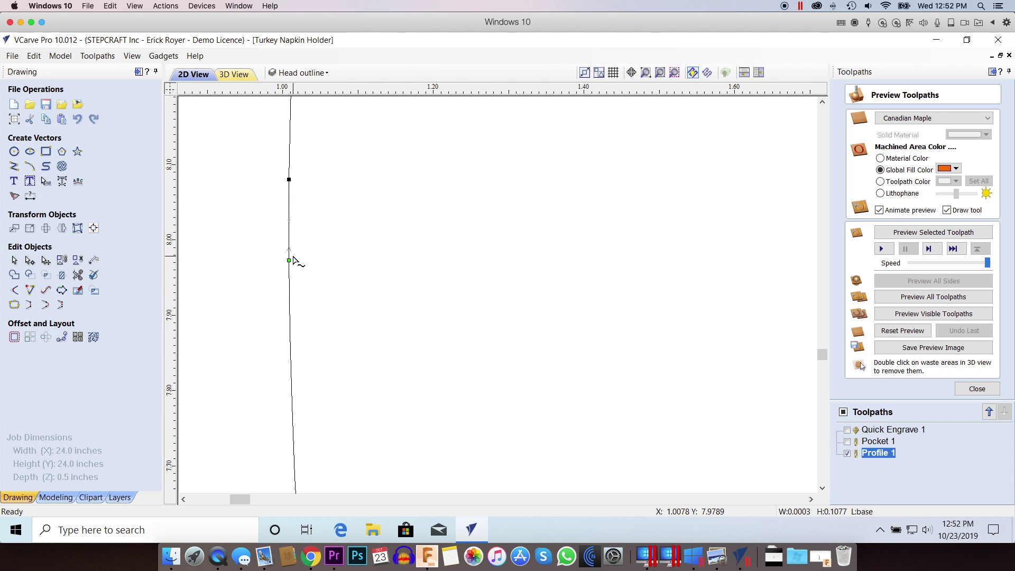
drag(289, 260, 303, 347)
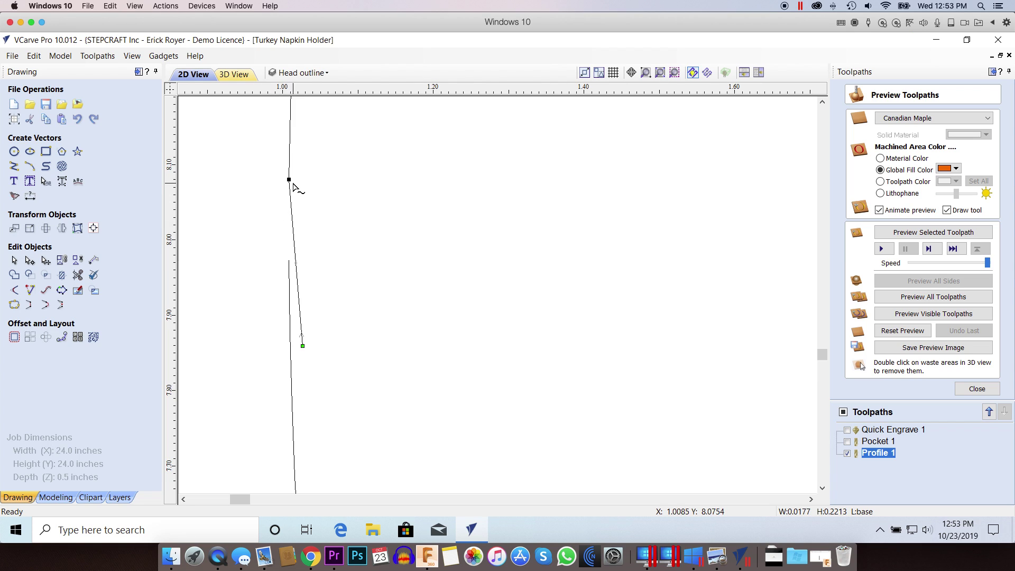
key(Delete)
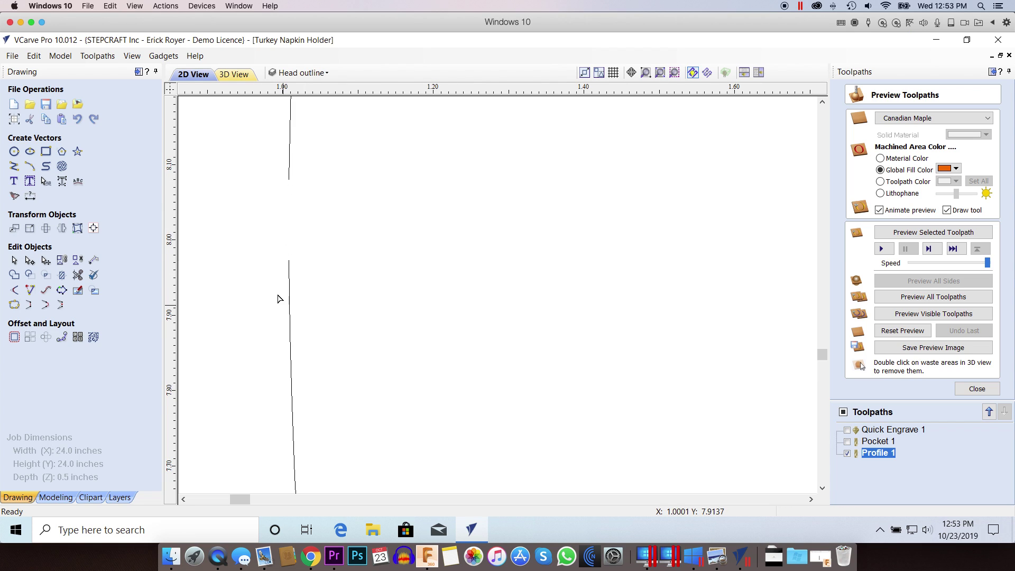
Join the outline's loose end onto the other end to close the gap, then reselect the part
click(289, 182)
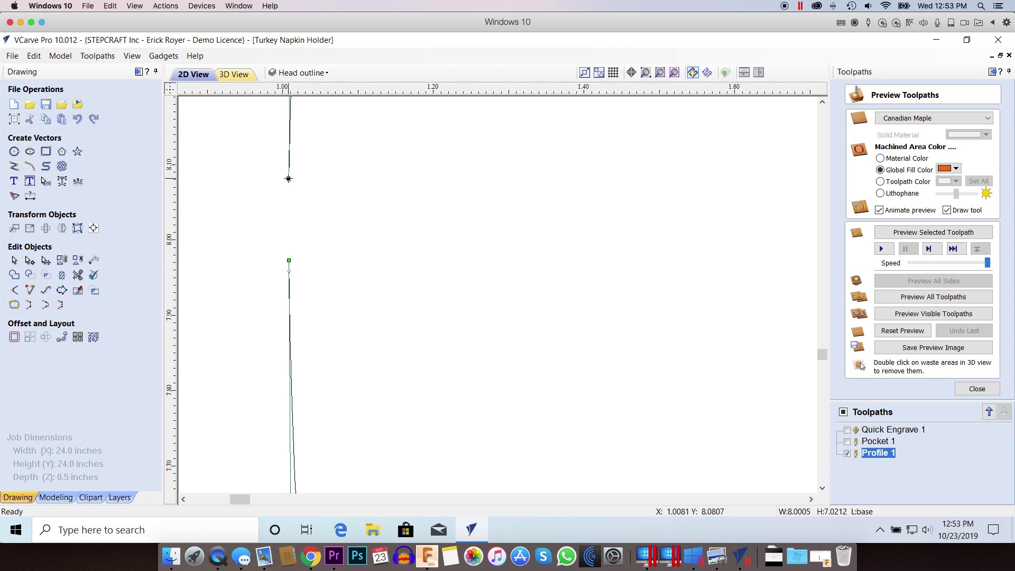
drag(289, 181, 289, 260)
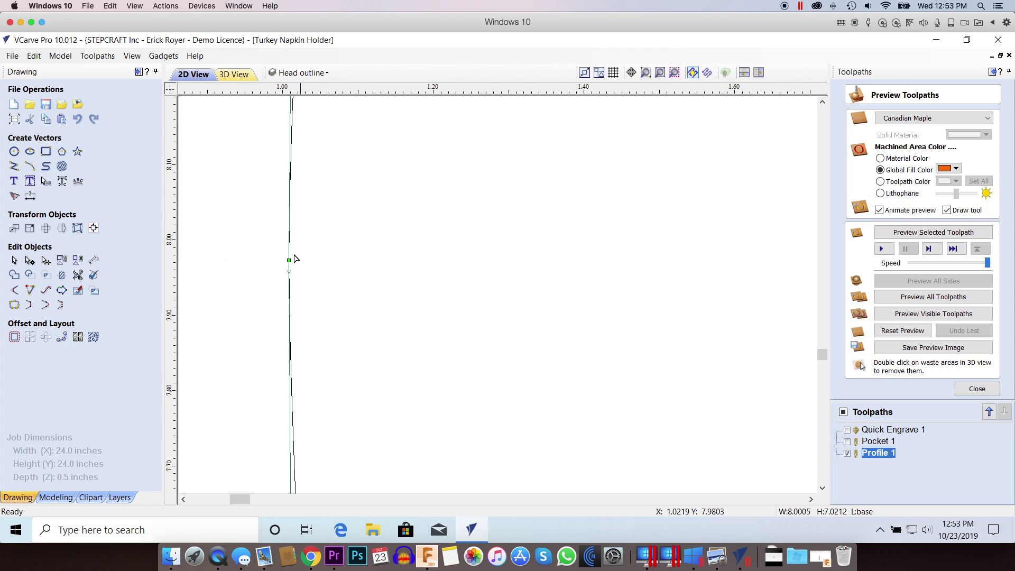
click(323, 264)
click(13, 260)
click(290, 242)
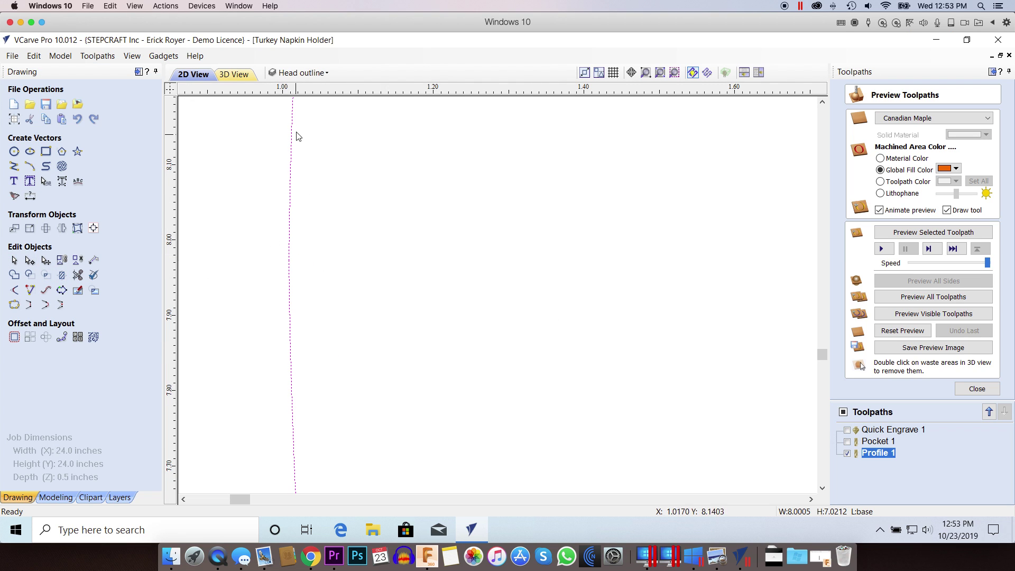
Re-run the Vector Validator on the rejoined turkey head outline
scroll(473, 204, down, 10)
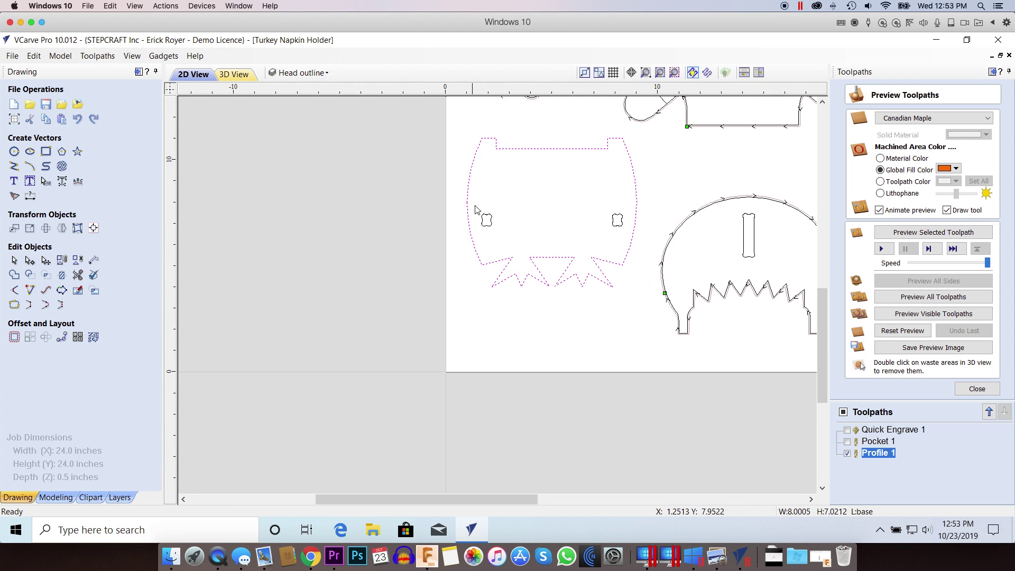
click(94, 275)
click(98, 328)
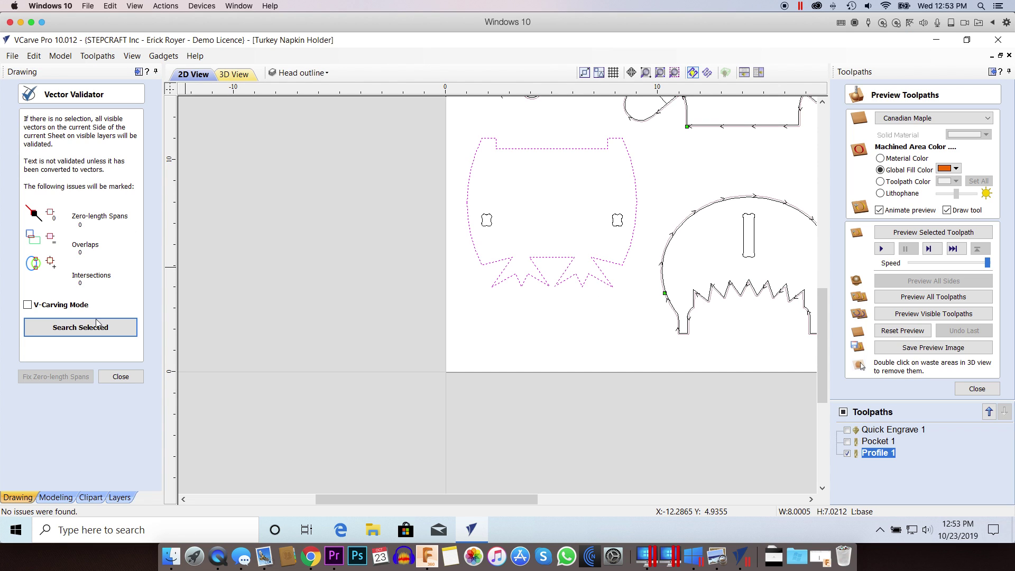
click(121, 376)
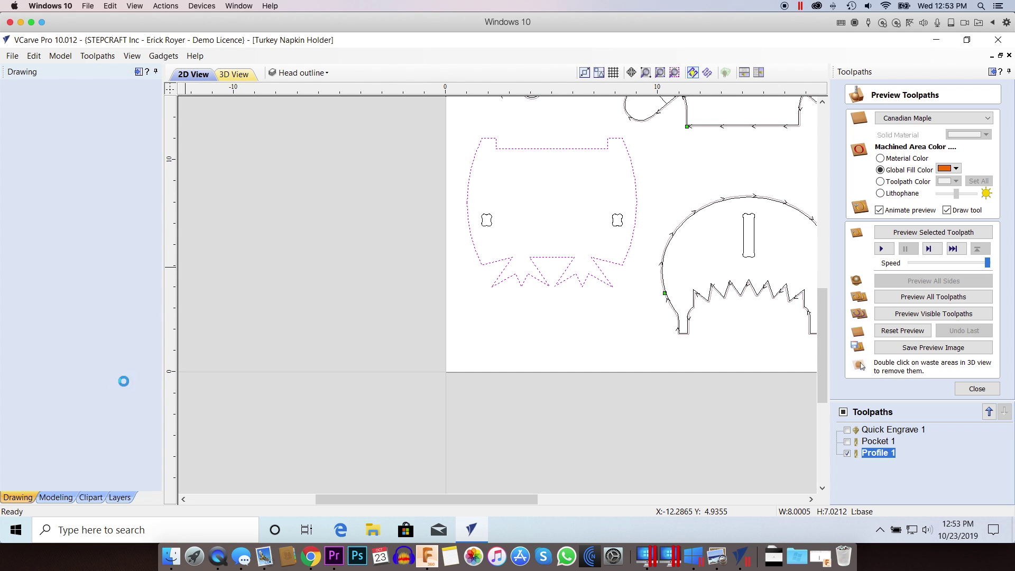
Recalculate Profile 1 and cancel the warning that one open vector is being ignored
double_click(871, 453)
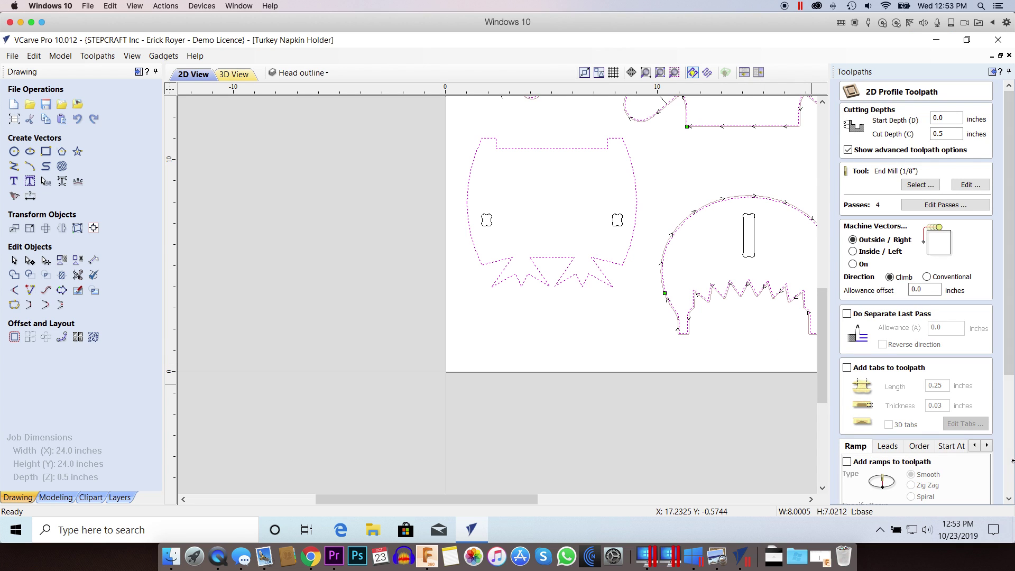
scroll(1011, 467, down, 5)
click(877, 494)
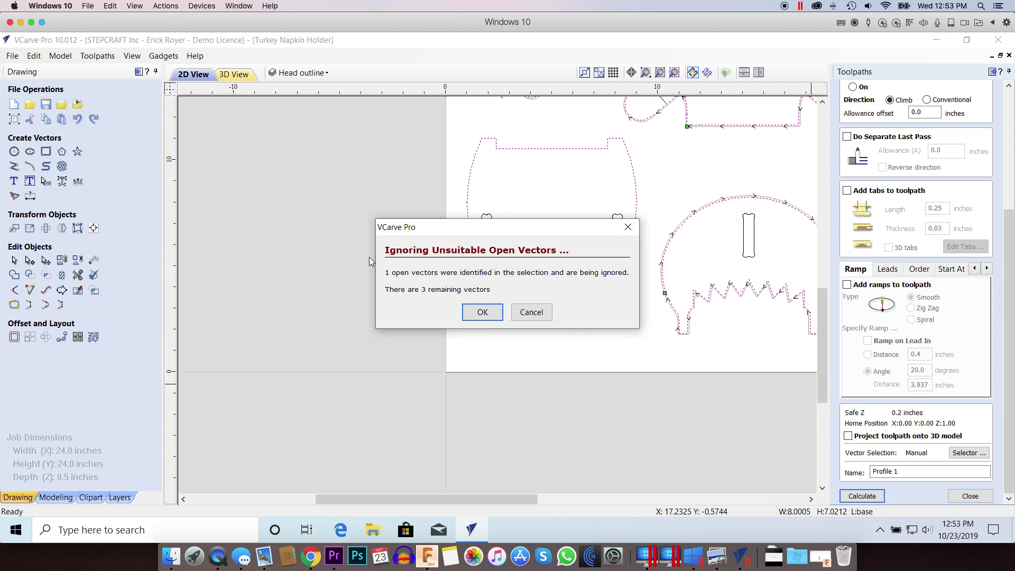
click(531, 312)
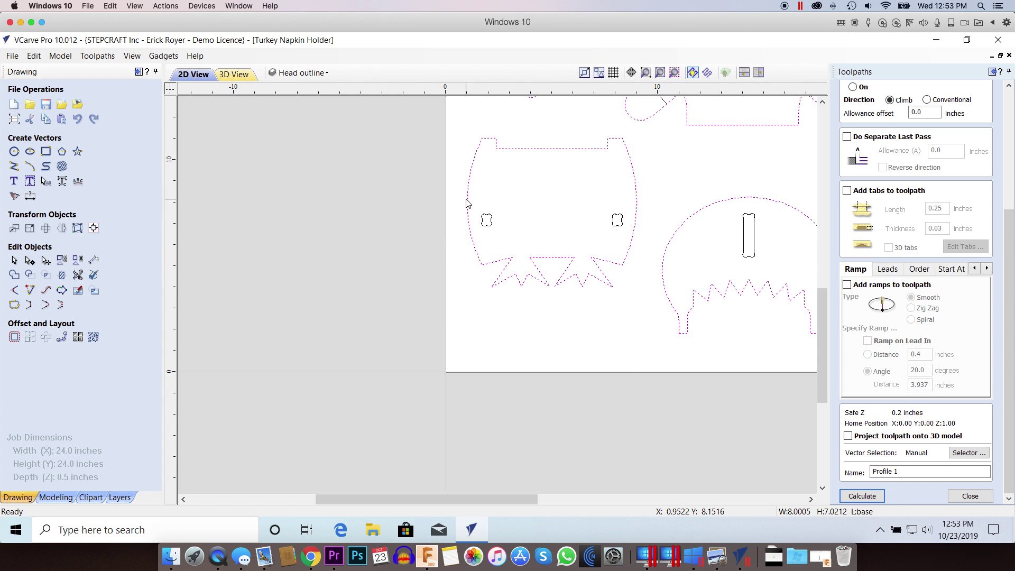
scroll(467, 205, up, 5)
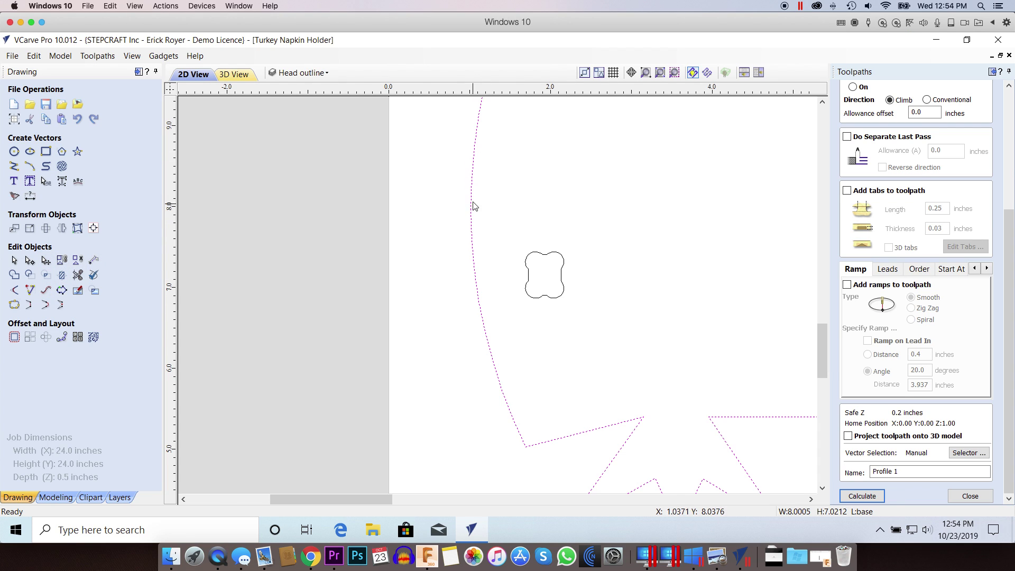
click(29, 259)
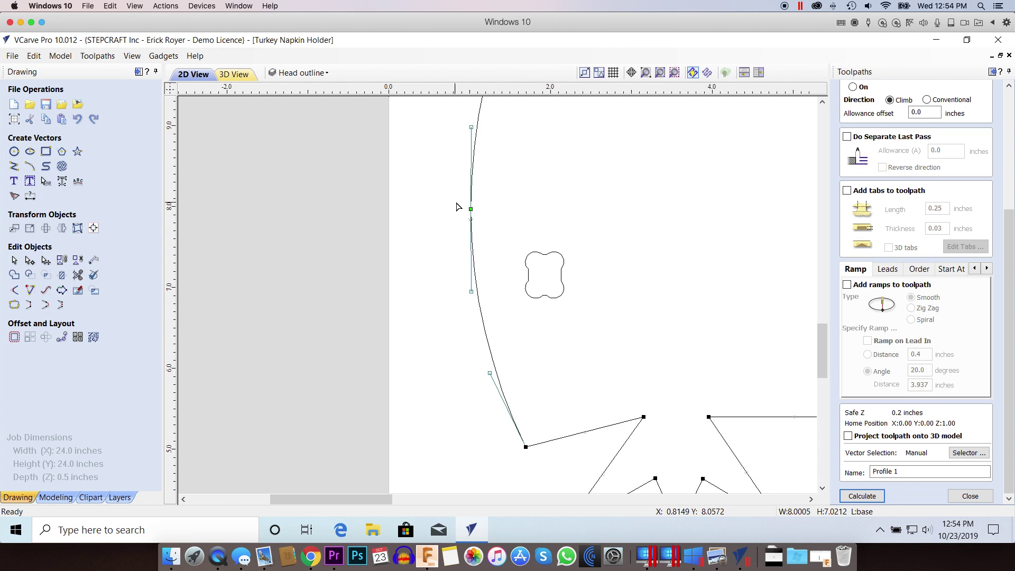
scroll(470, 209, up, 15)
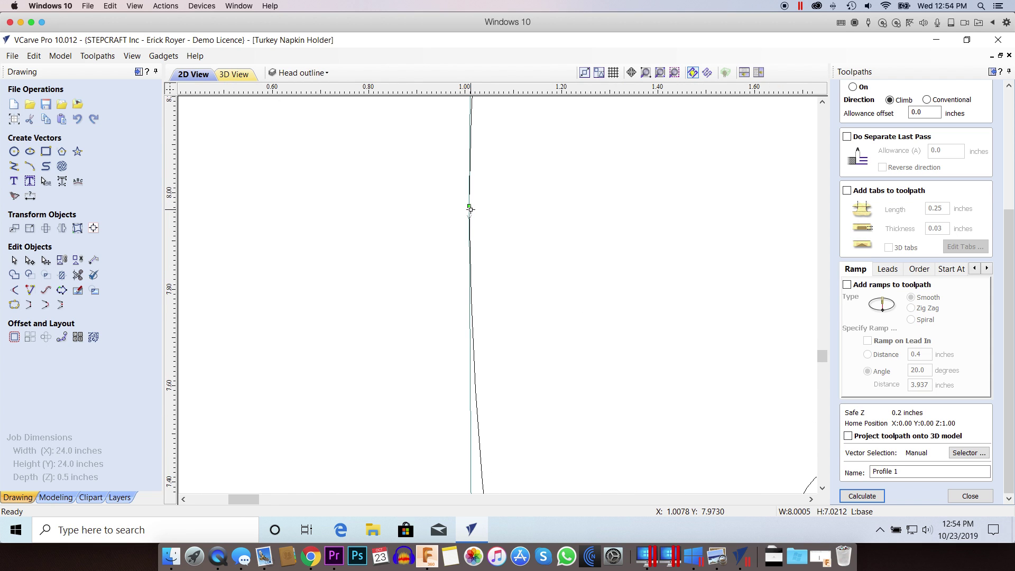
scroll(440, 129, down, 15)
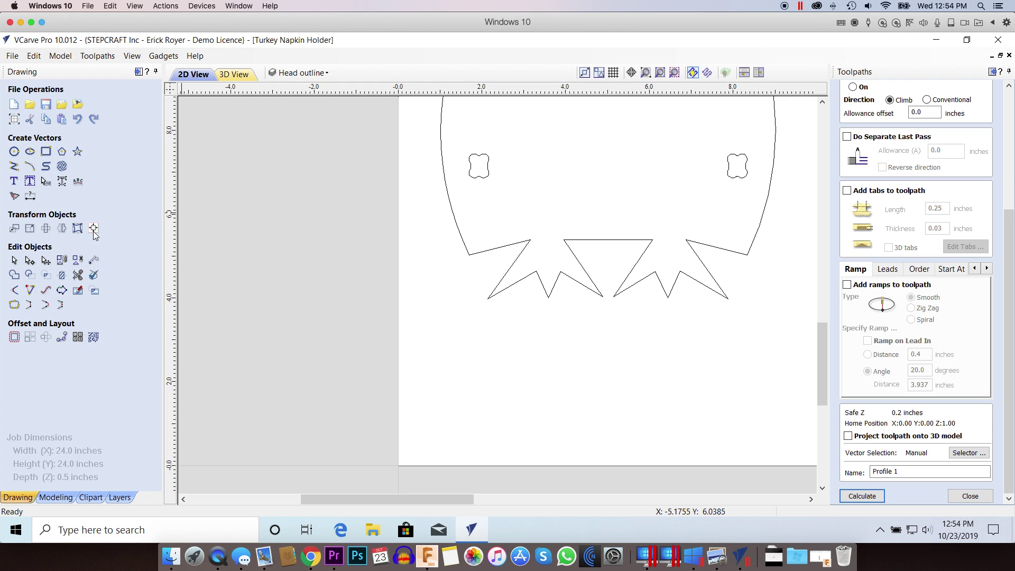
click(443, 176)
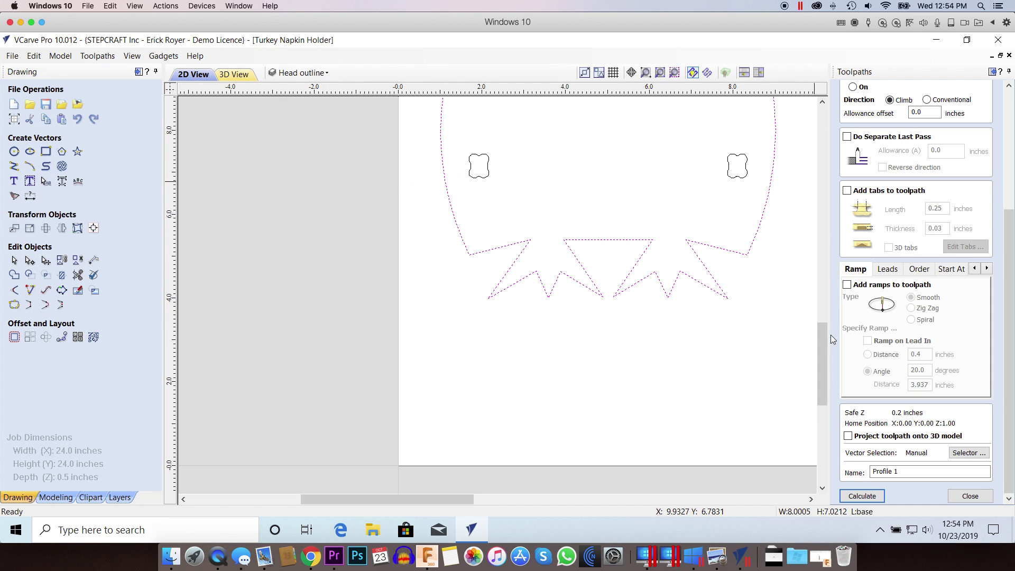
drag(824, 341, 825, 315)
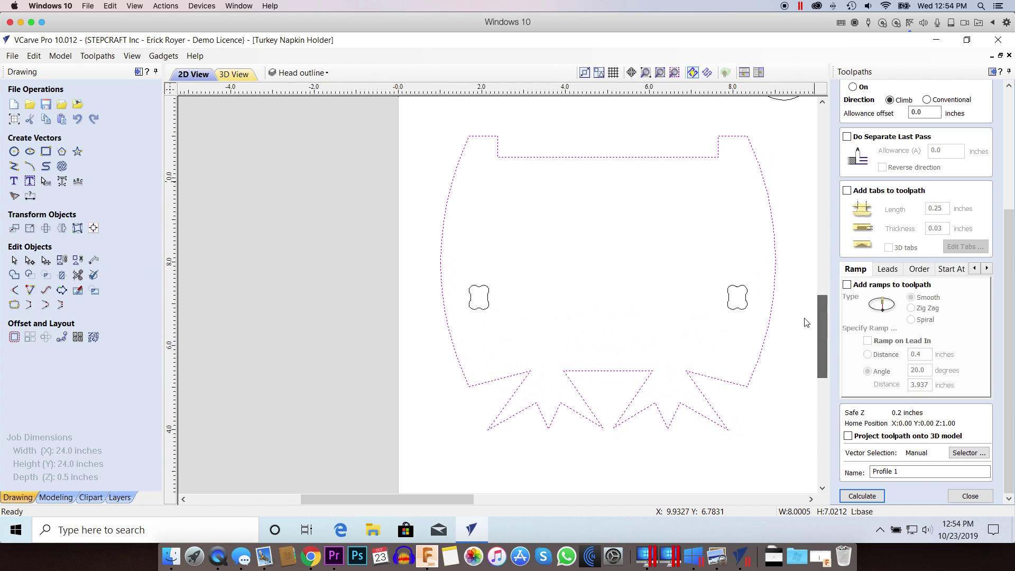
Join the lower-left napkin piece's open outline into one closed vector at 0.0004-inch tolerance
click(14, 305)
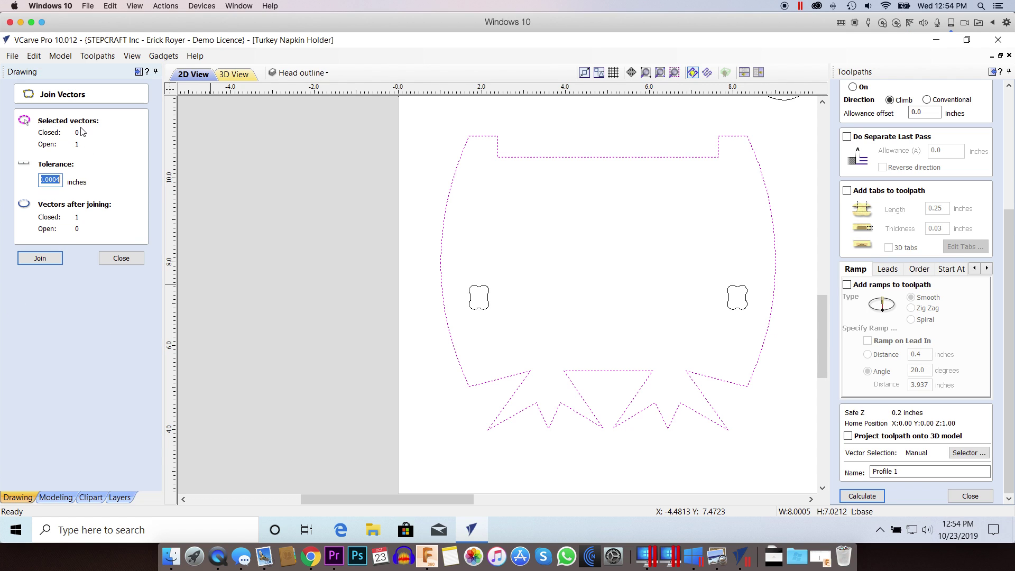
click(120, 259)
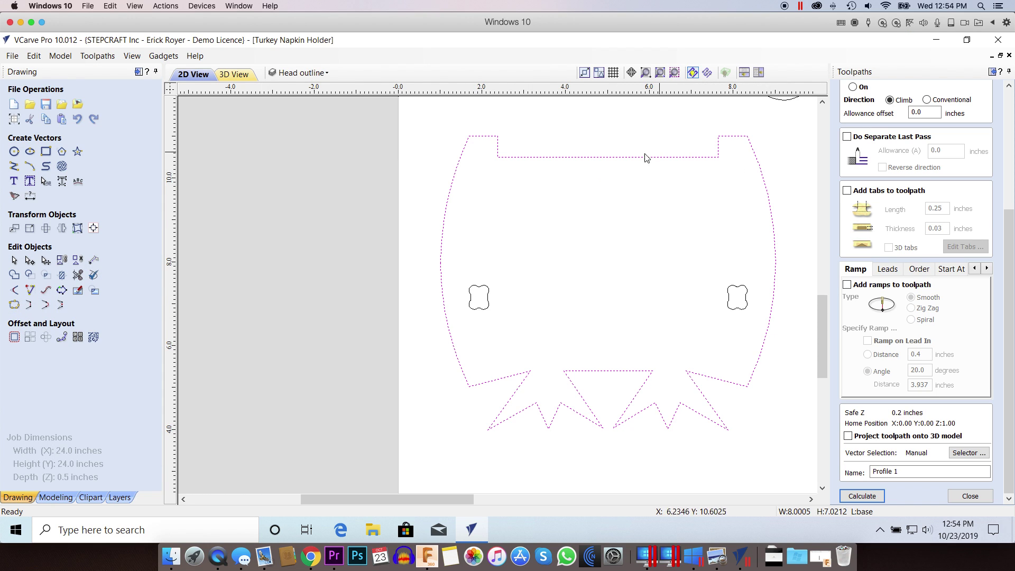
click(14, 305)
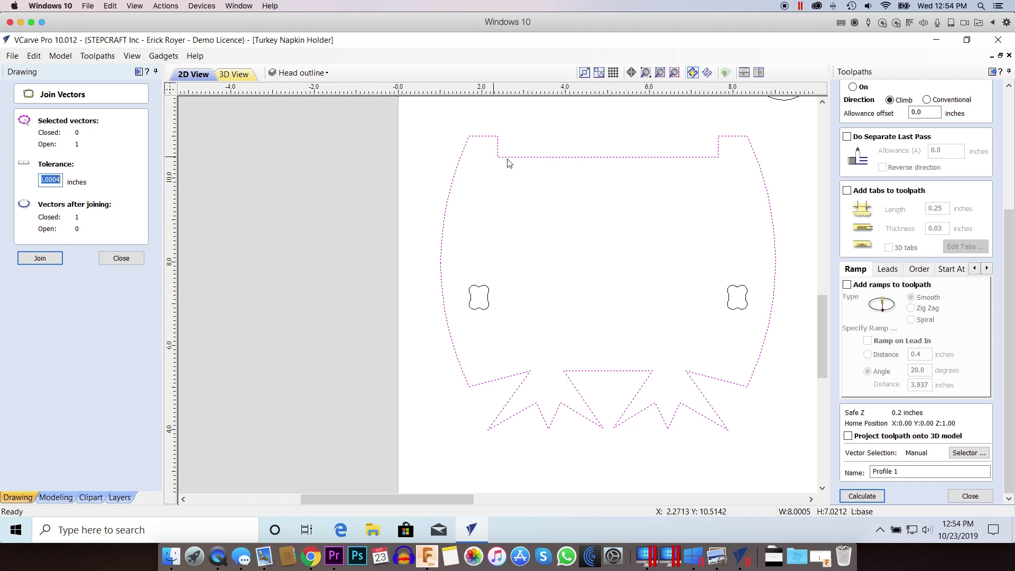
scroll(700, 186, down, 5)
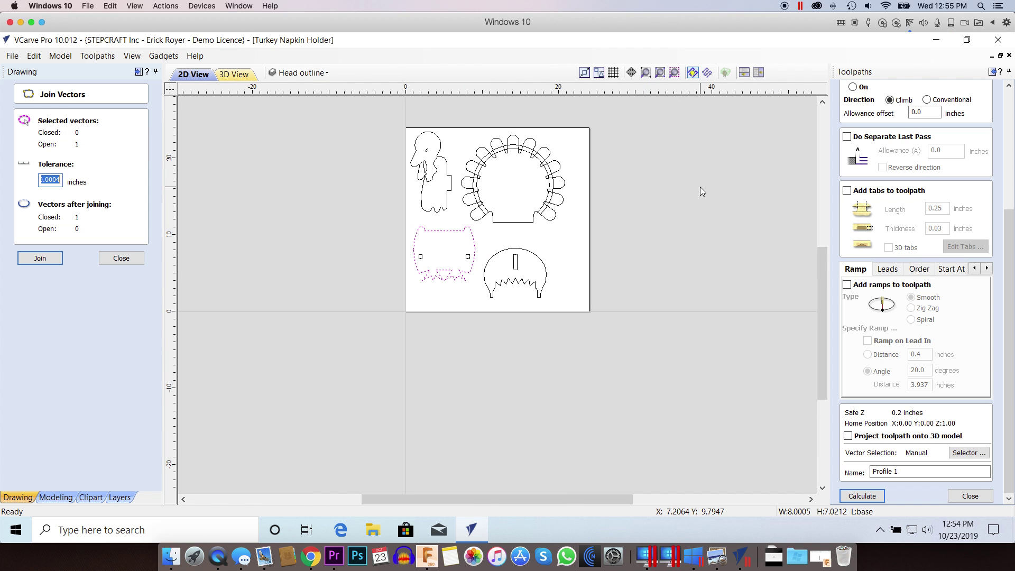
click(540, 255)
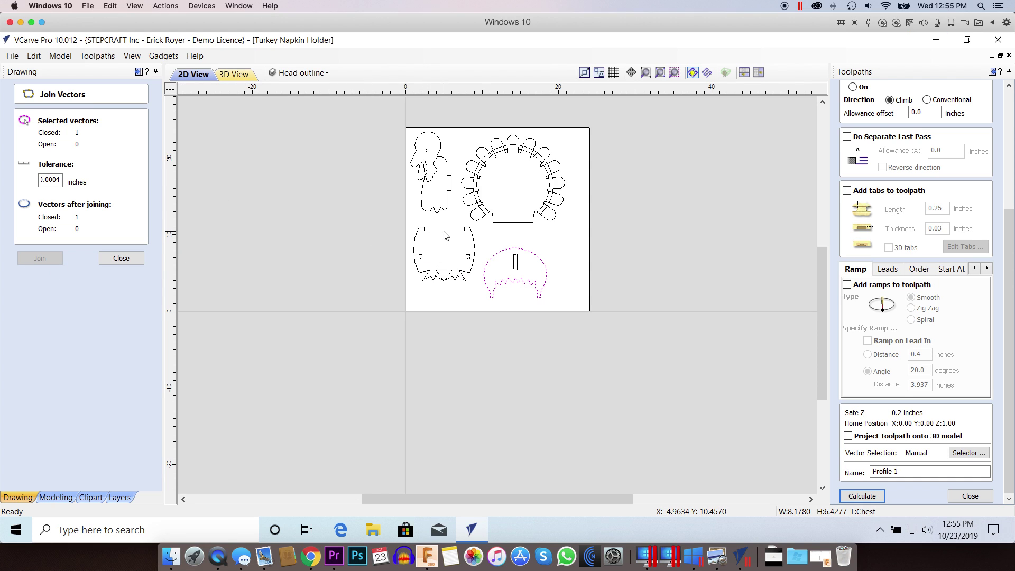
click(415, 254)
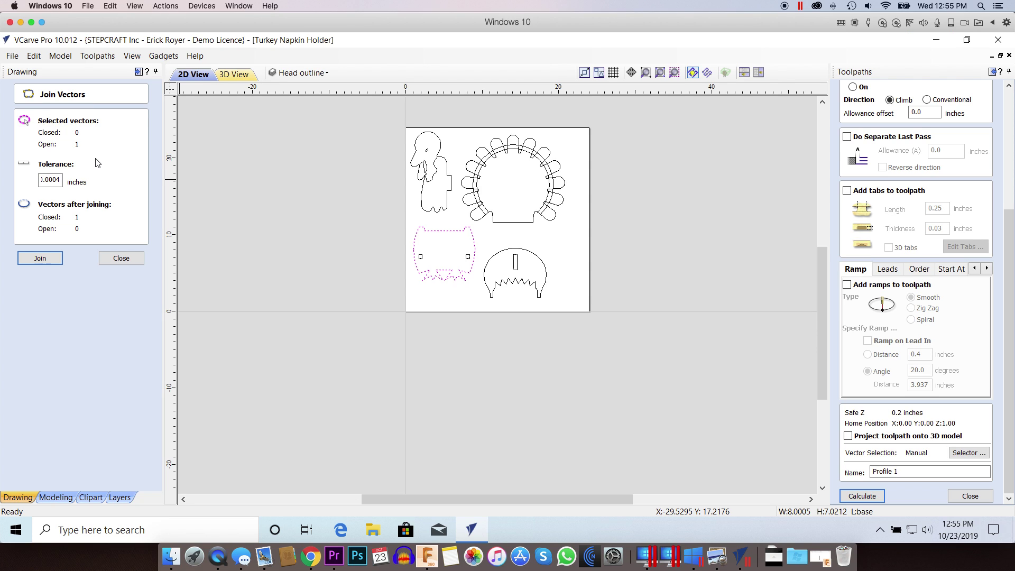
click(44, 257)
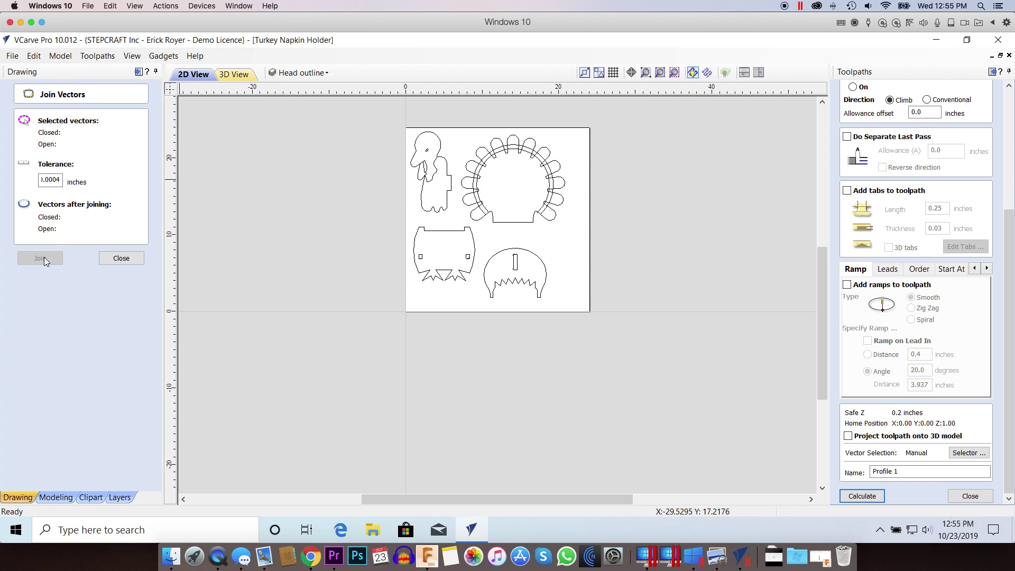
Run Vector Validator on the lower-left napkin piece to check it for problems
click(121, 258)
click(464, 238)
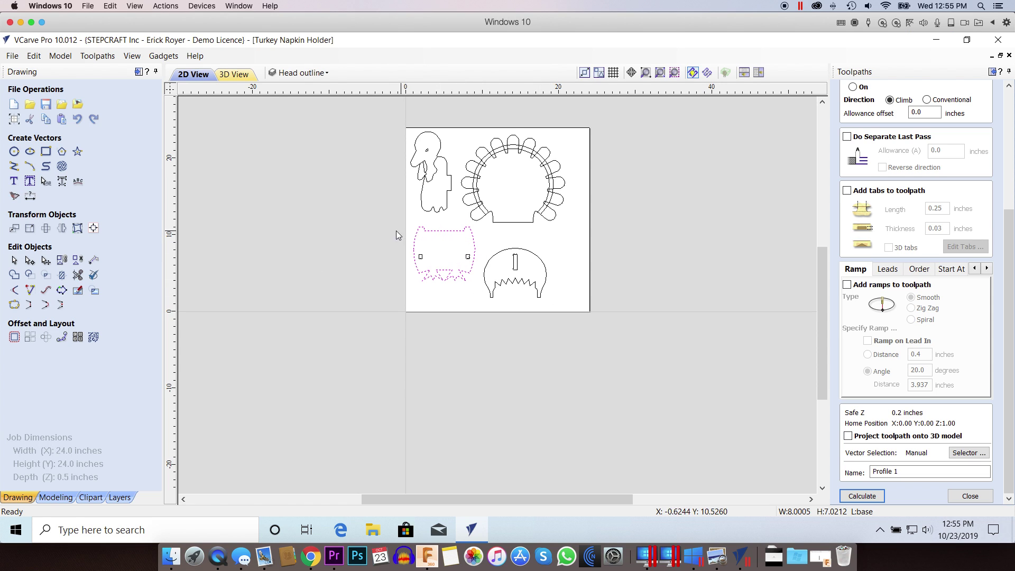
click(79, 276)
click(85, 326)
click(121, 376)
Select all four turkey parts and recalculate Profile 1
click(582, 213)
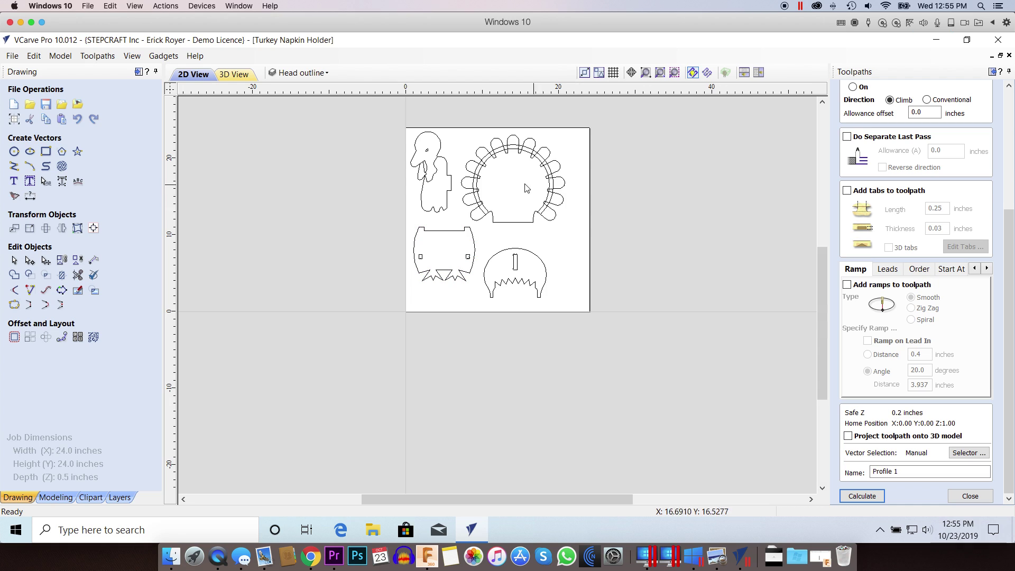
click(449, 230)
shift+click(450, 205)
shift+click(506, 222)
shift+click(524, 249)
click(863, 496)
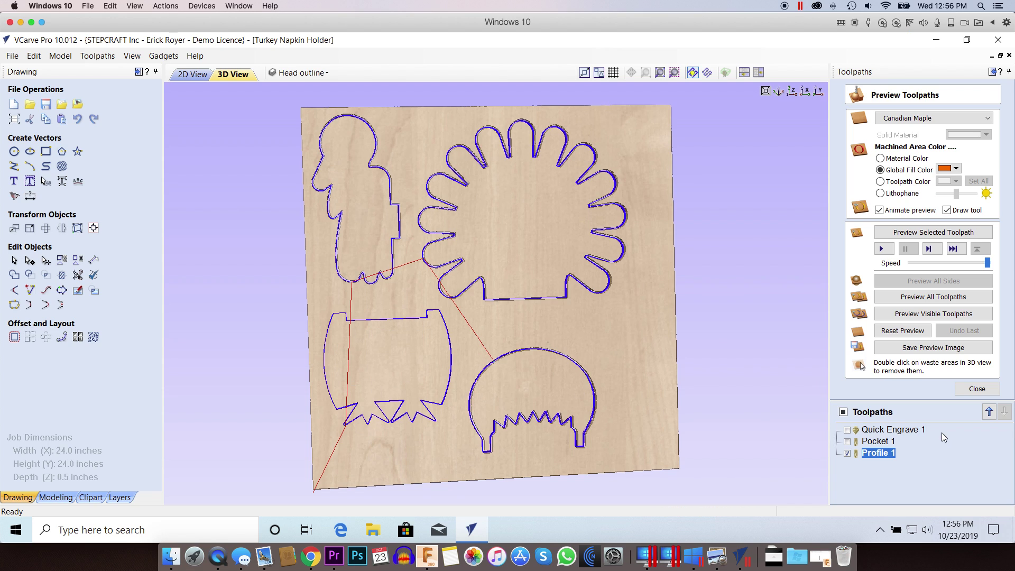
Preview the Profile 1 cut in 3D, removing the board waste and small triangular offcut
click(924, 232)
double_click(617, 331)
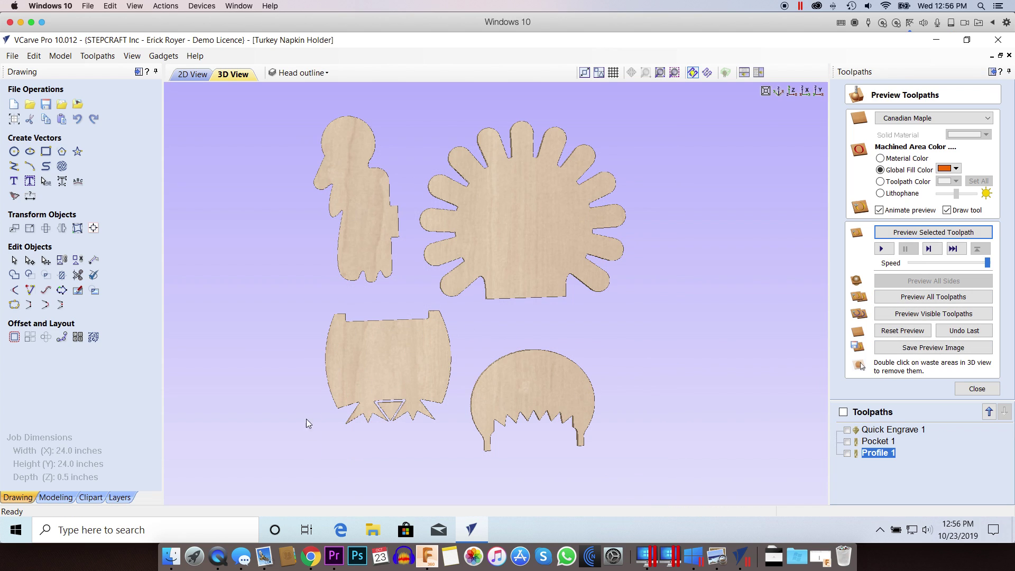
double_click(385, 416)
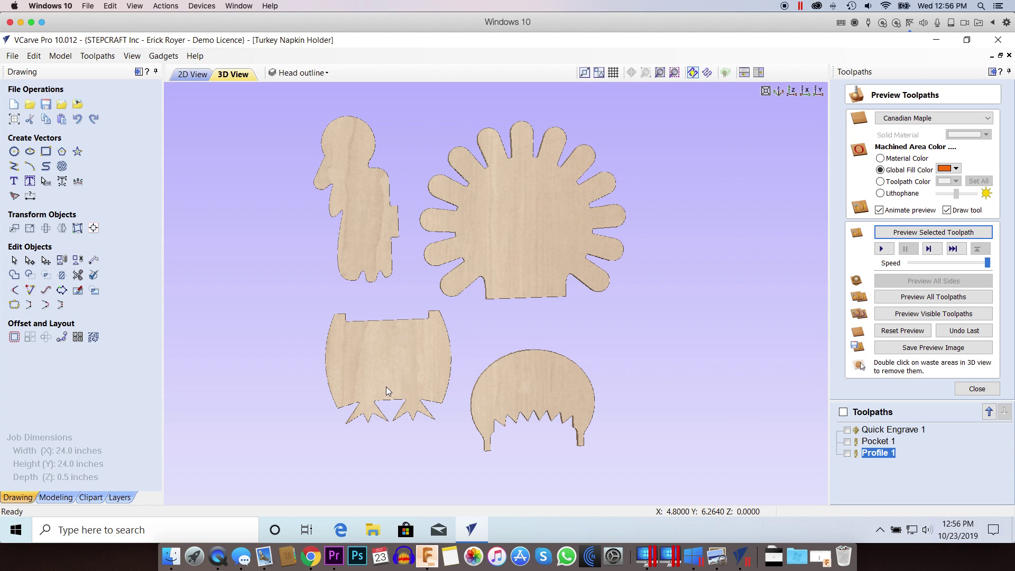
click(203, 75)
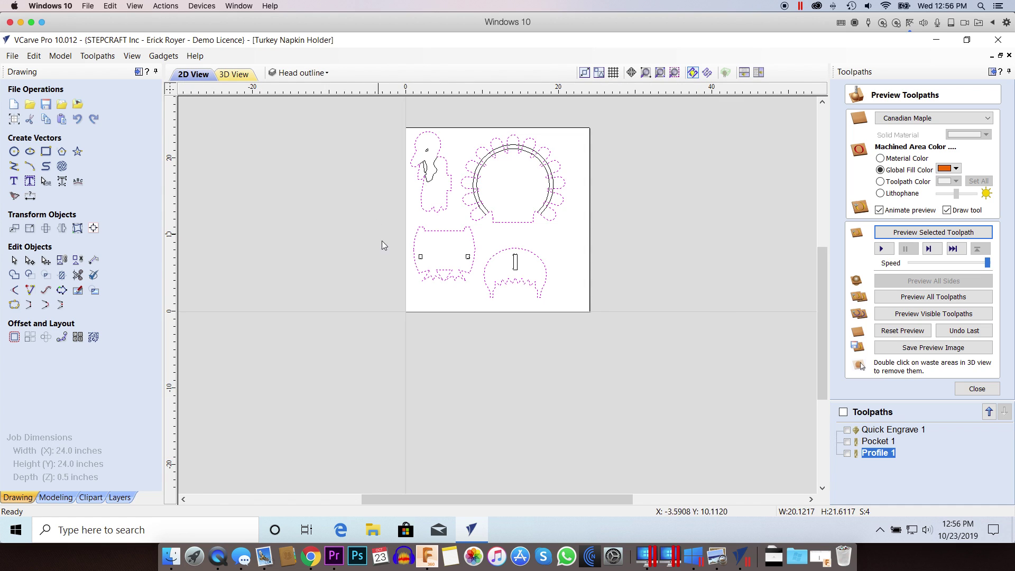
scroll(424, 257, up, 3)
scroll(424, 257, down, 2)
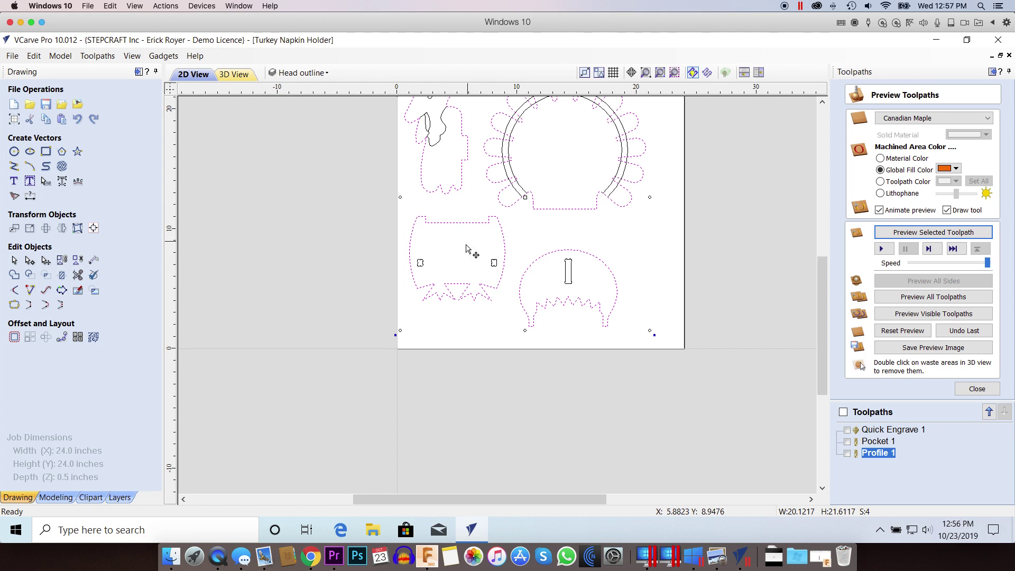
click(443, 342)
click(454, 288)
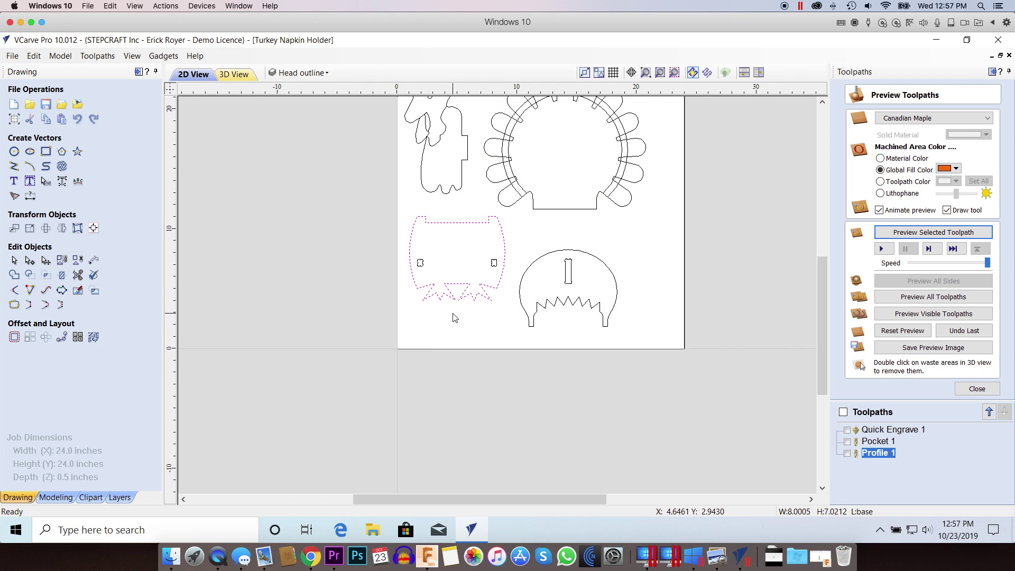
click(456, 300)
scroll(479, 224, up, 5)
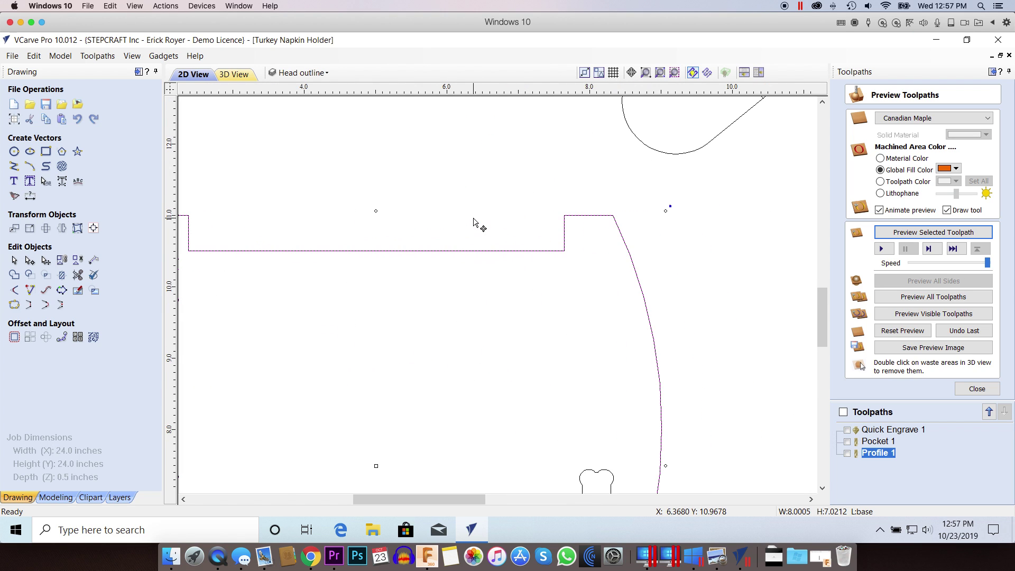
scroll(475, 222, down, 6)
scroll(475, 221, up, 5)
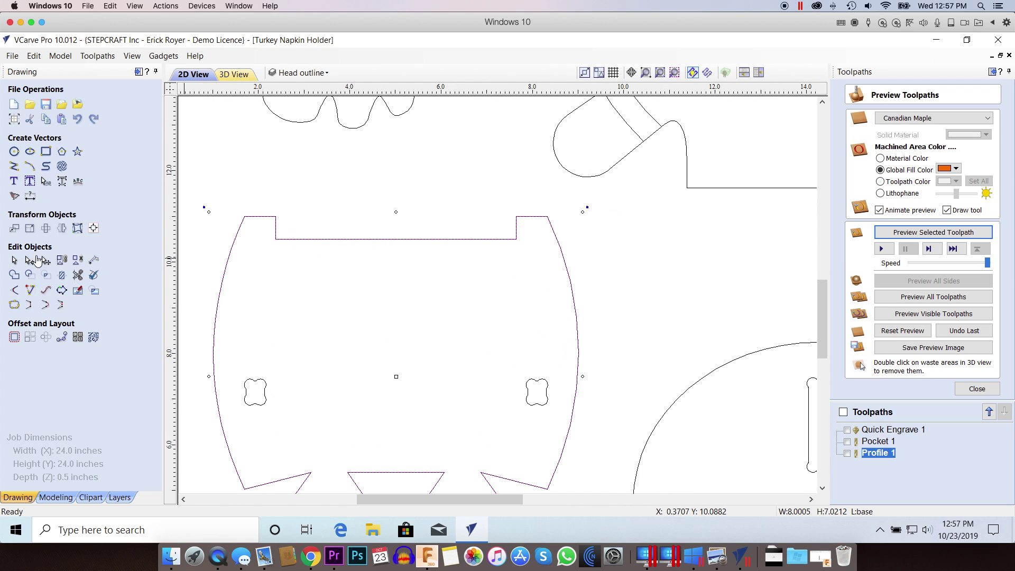
click(14, 260)
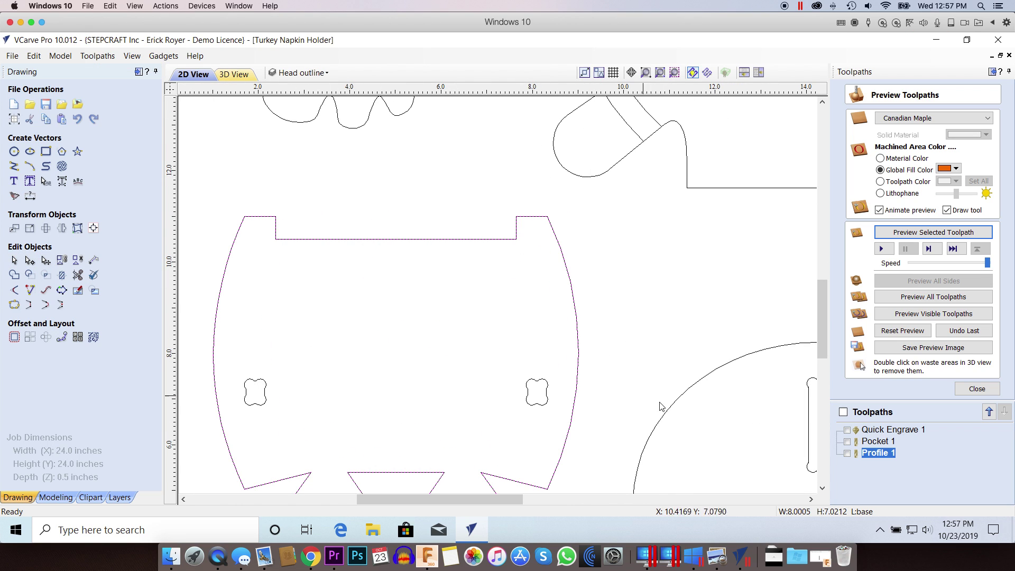
click(690, 396)
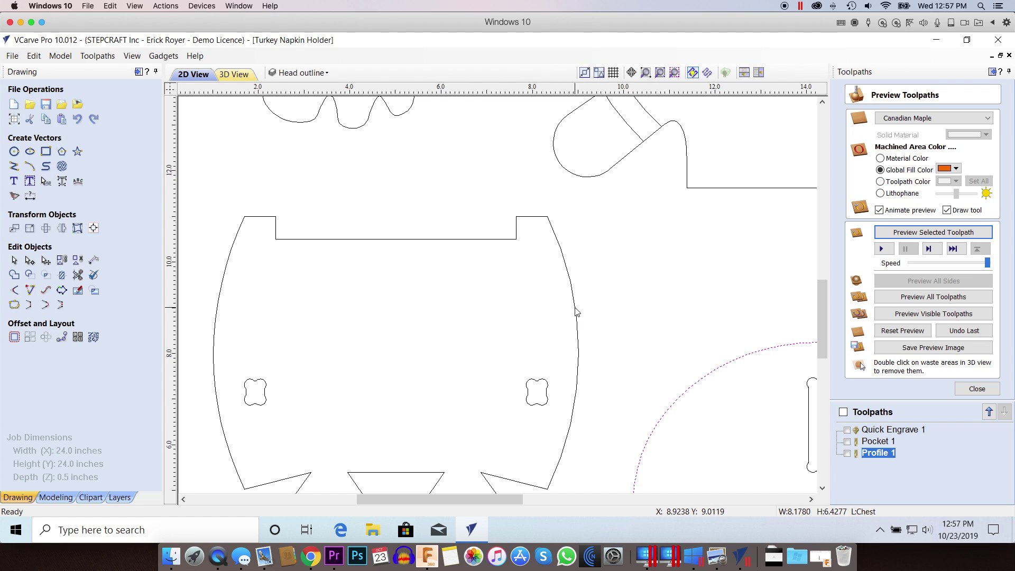
click(473, 240)
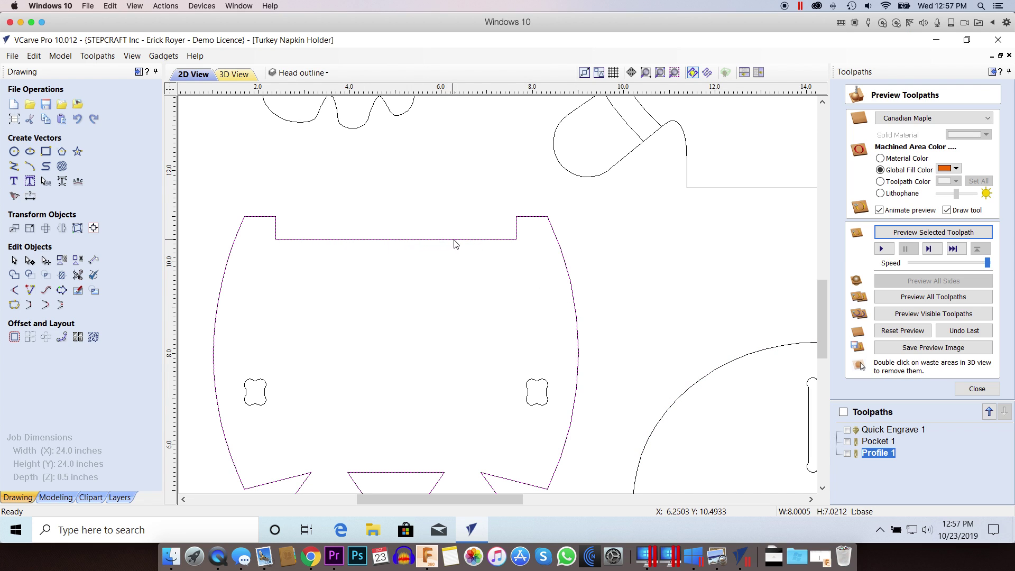
scroll(451, 242, up, 5)
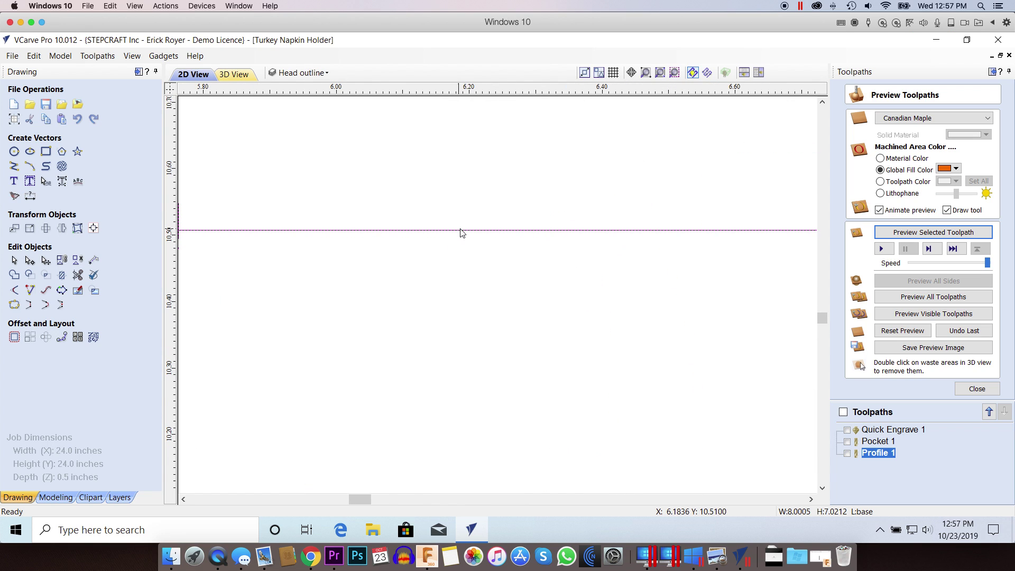
scroll(580, 239, down, 5)
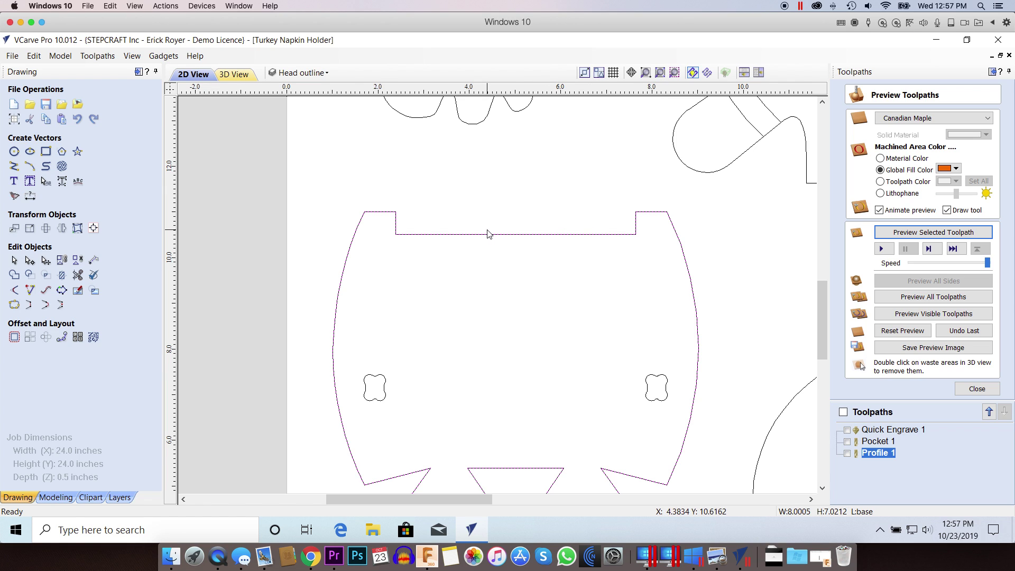
click(687, 233)
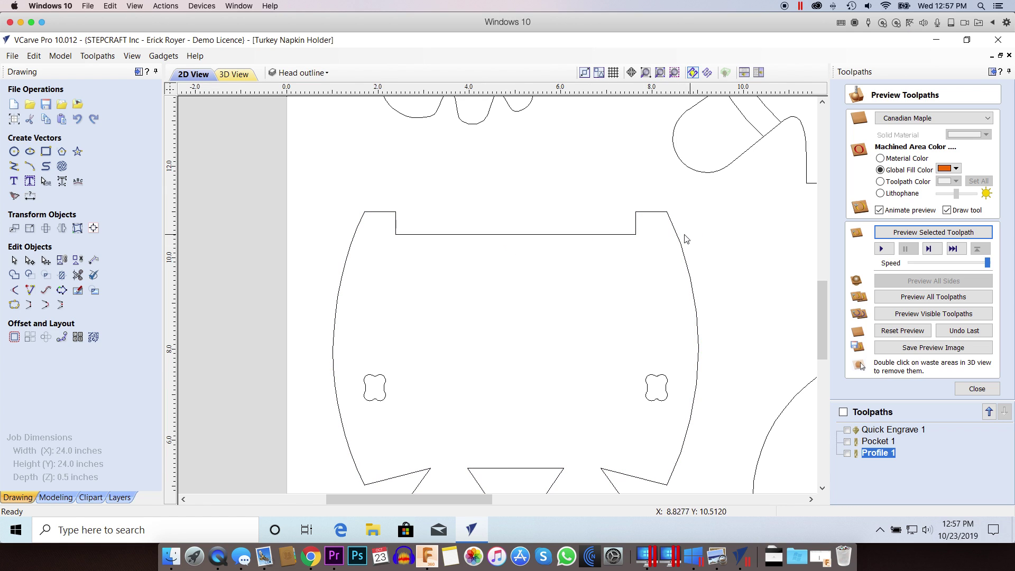
click(616, 234)
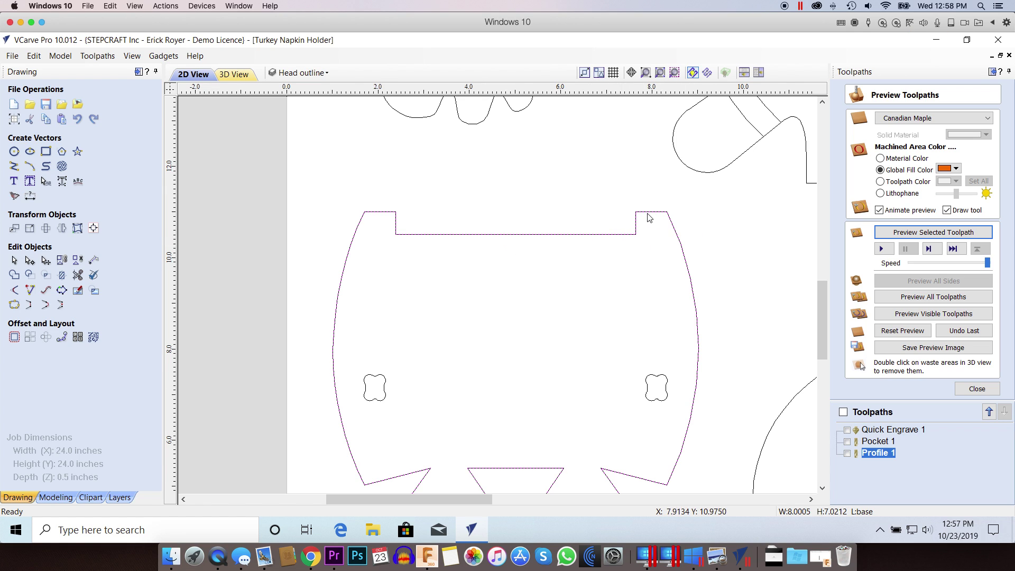
click(782, 391)
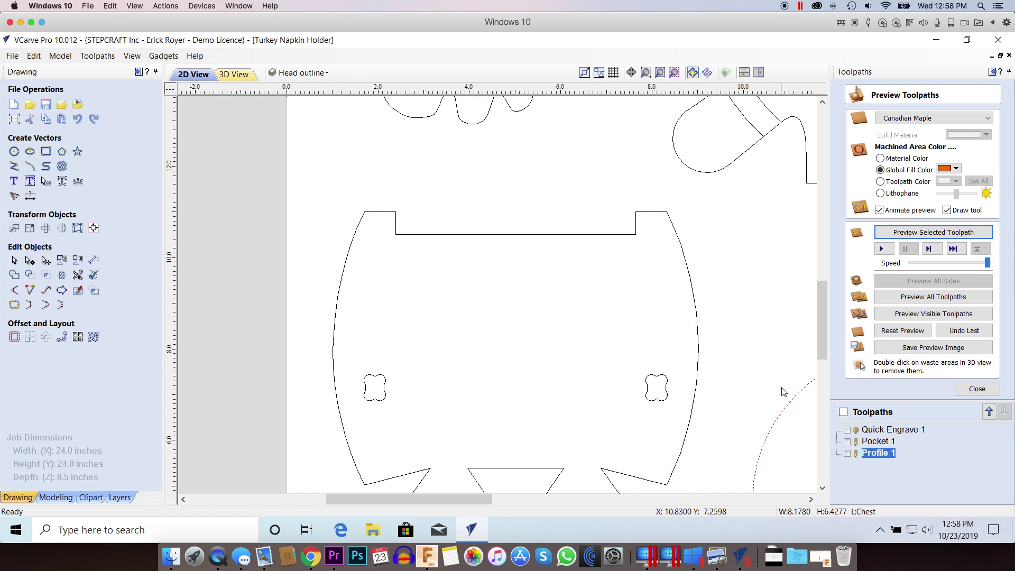
click(595, 235)
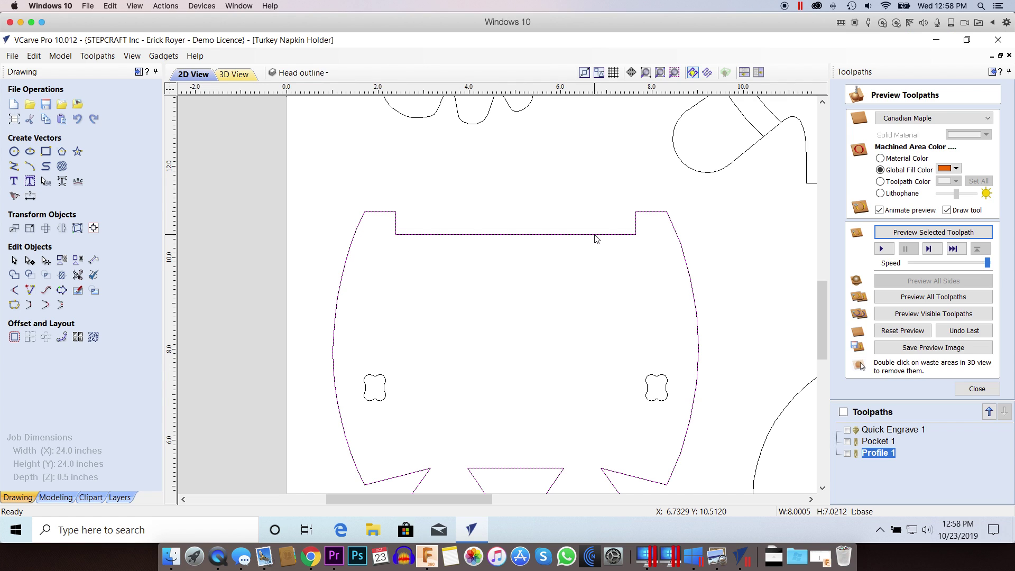
click(595, 239)
click(512, 238)
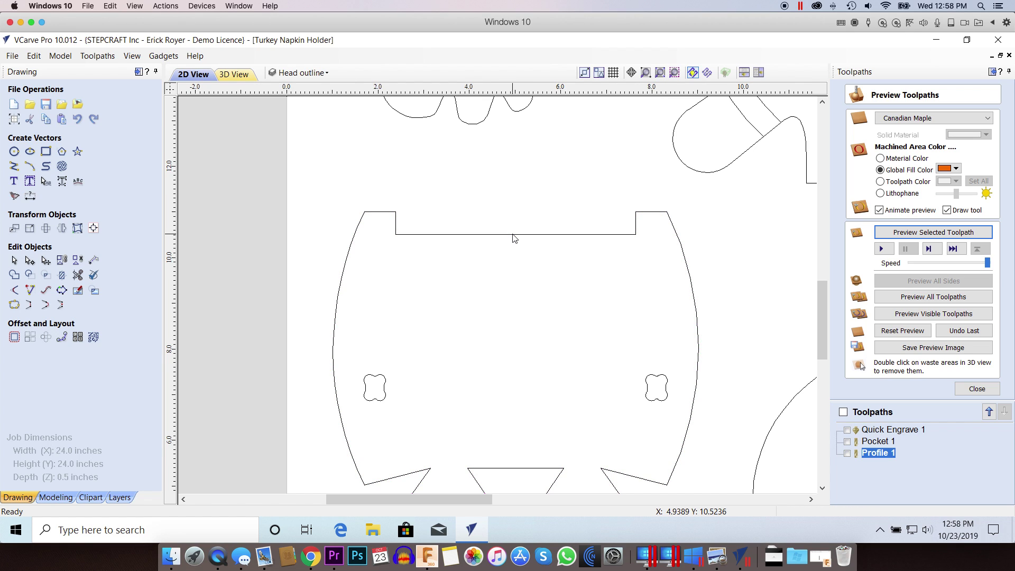
click(513, 238)
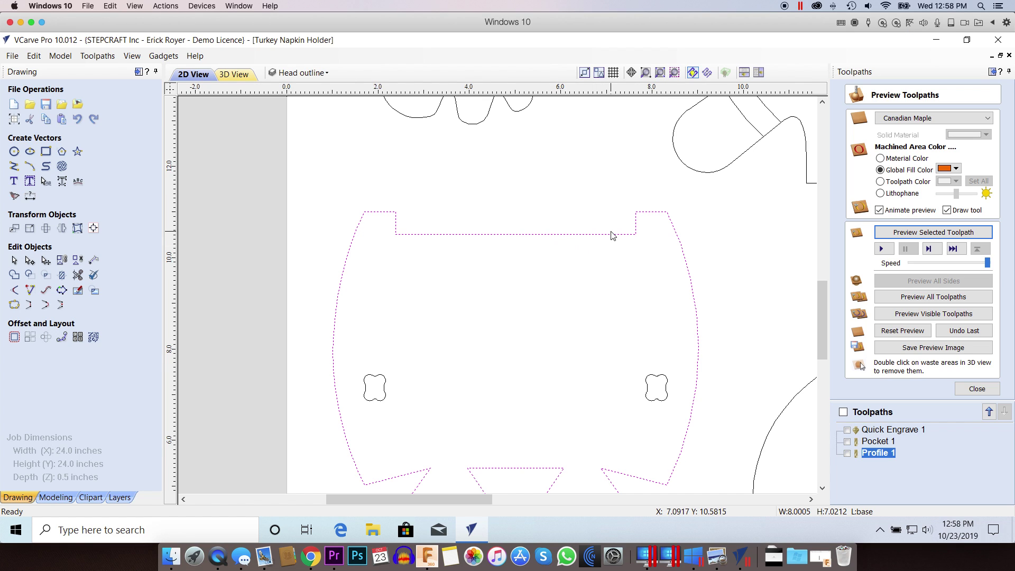